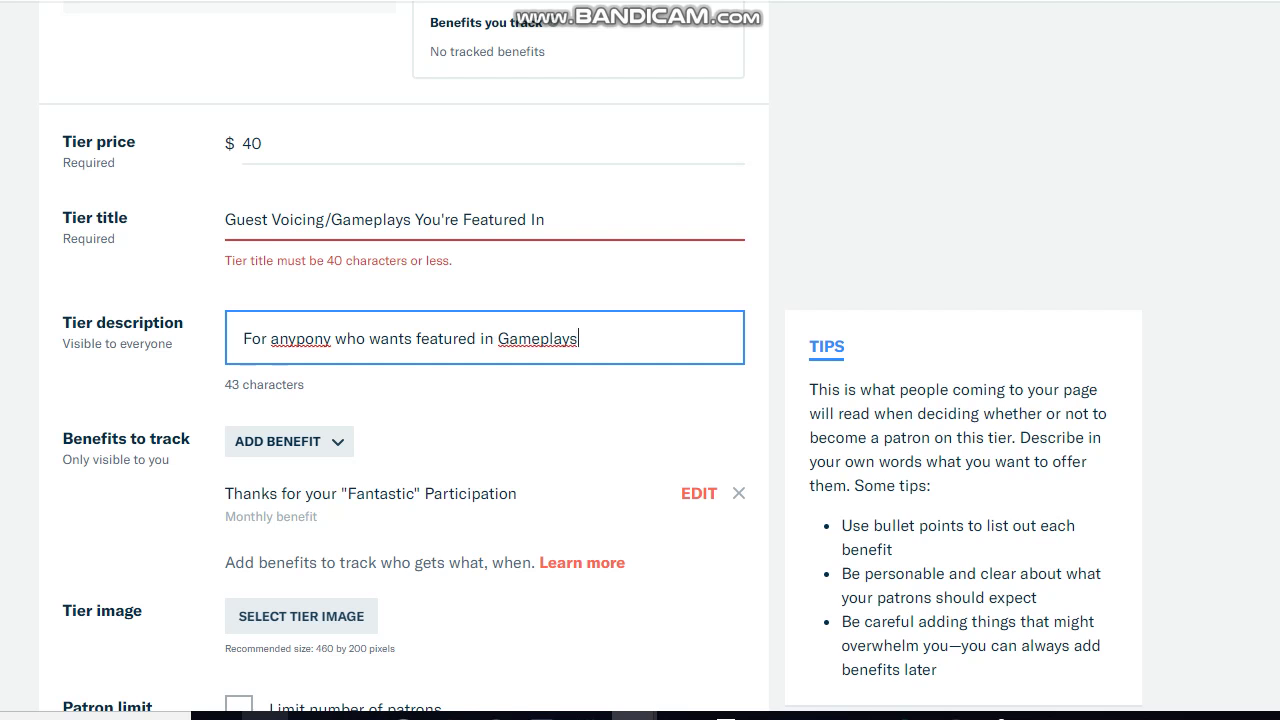
Complete the tier description as "For anypony who wants to be featured in Gameplays (No Limit is Required)".
text(to be)
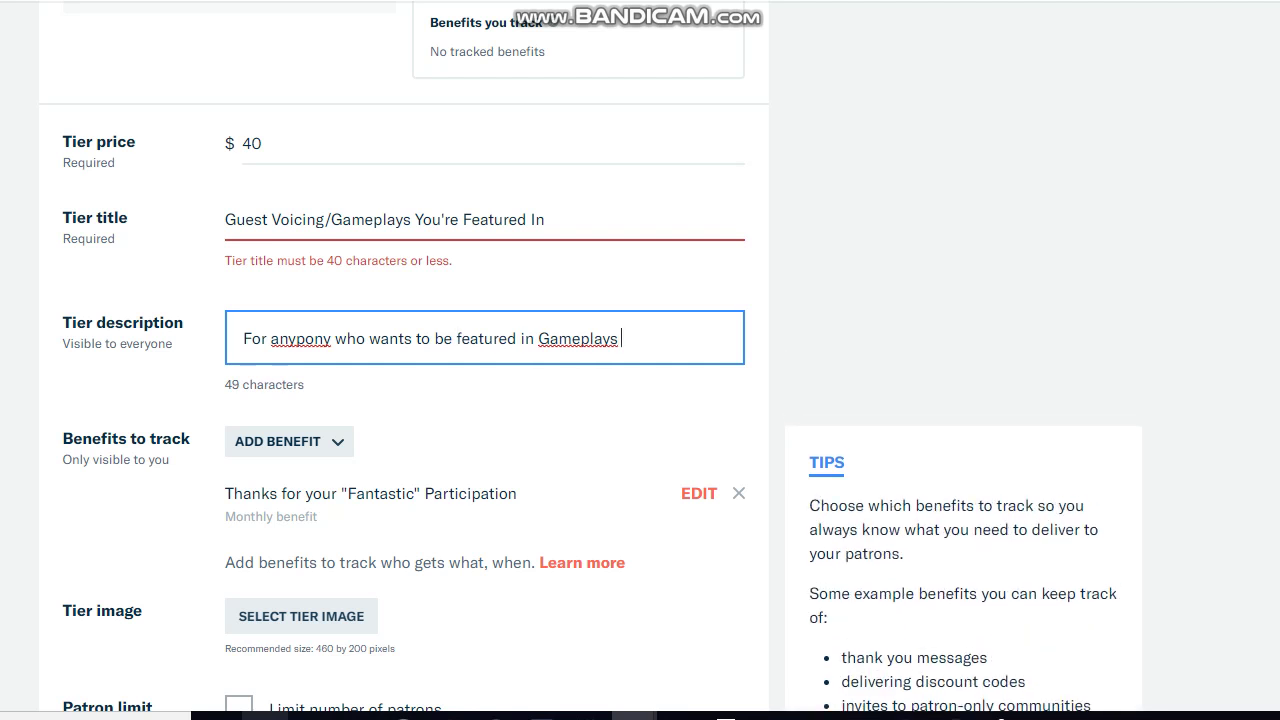
text((No Limit is Req)
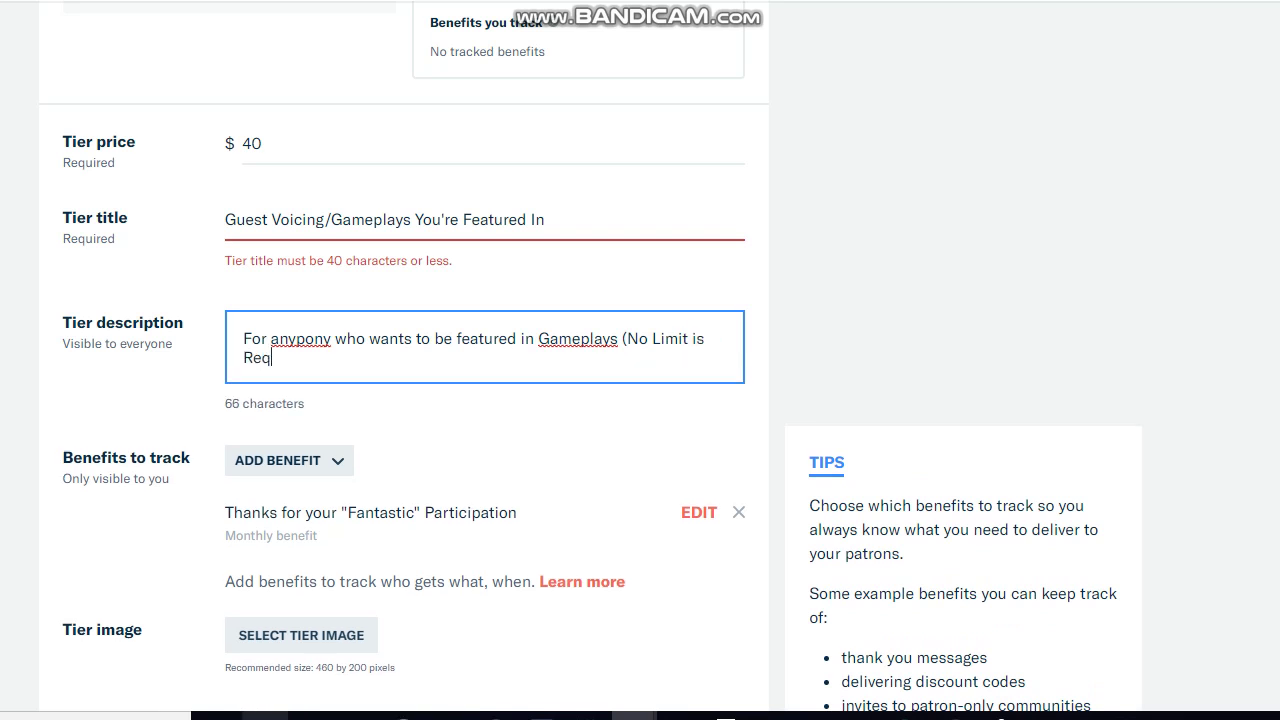
text(uired))
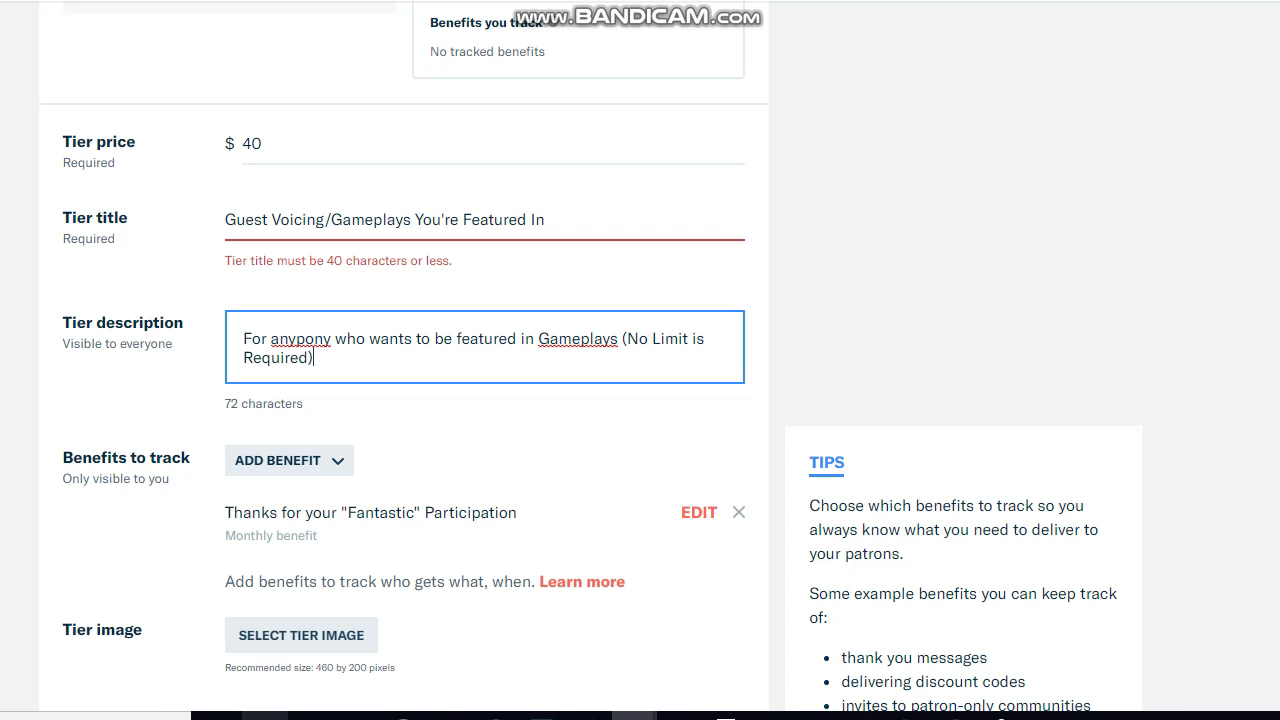
Shorten the tier title to "Gameplays You're Featured In" by removing "Guest Voicing/" from its start.
scroll(400, 360, up, 5)
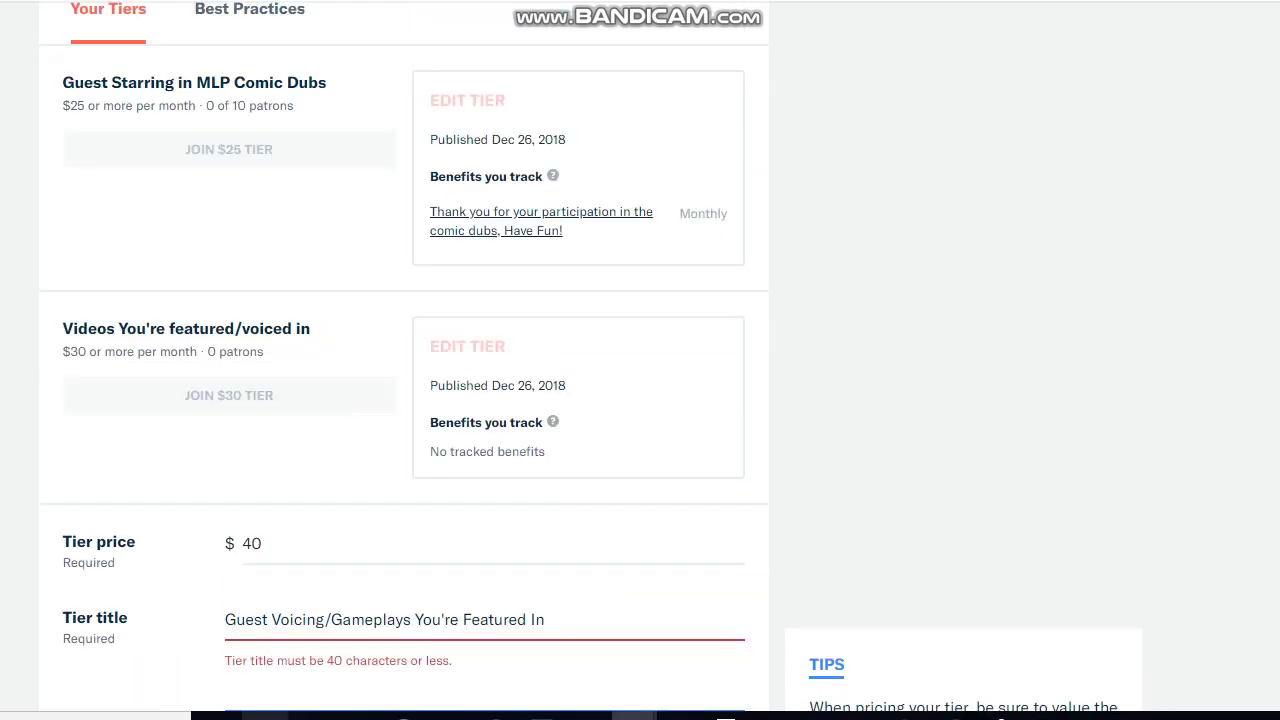
scroll(400, 360, down, 4)
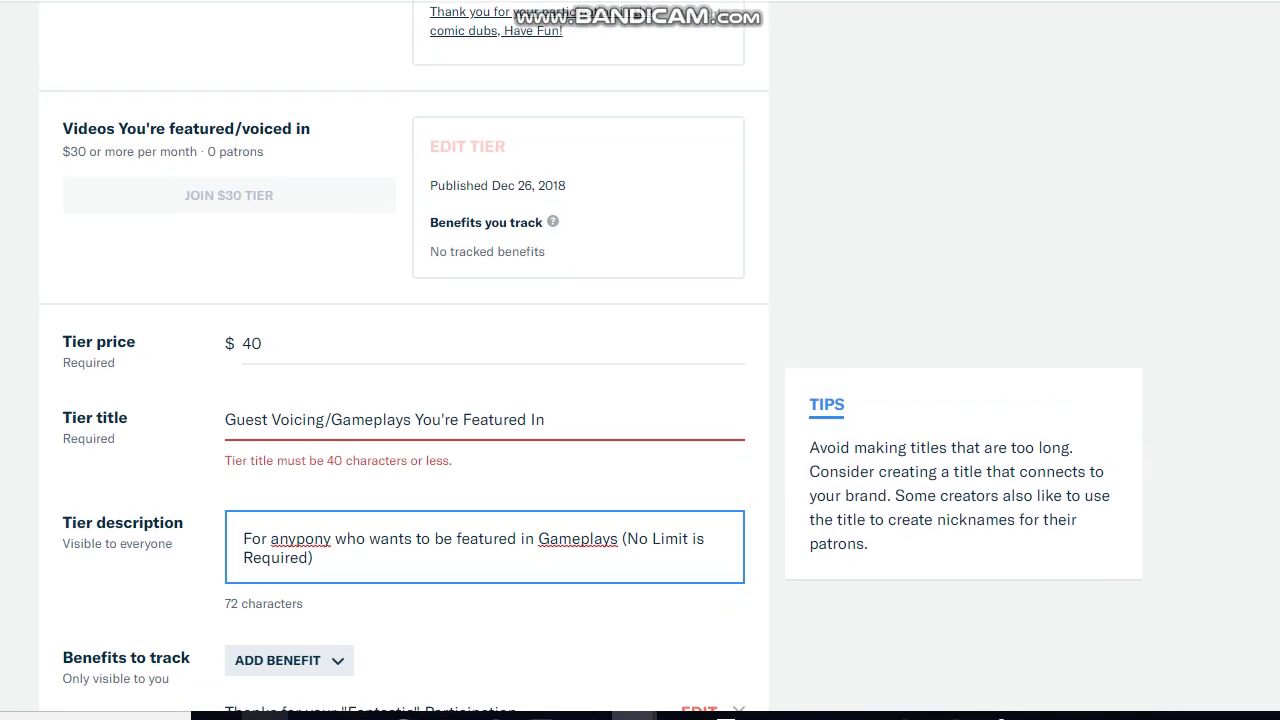
scroll(400, 360, down, 9)
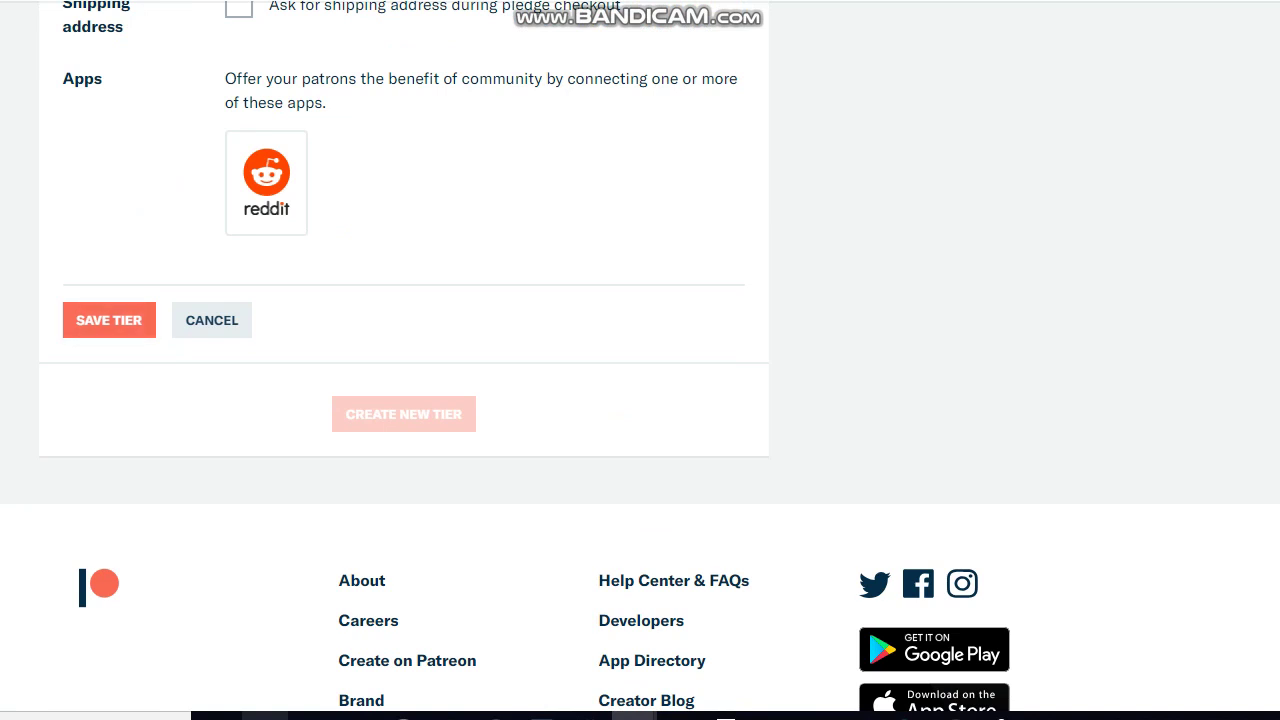
scroll(640, 360, up, 10)
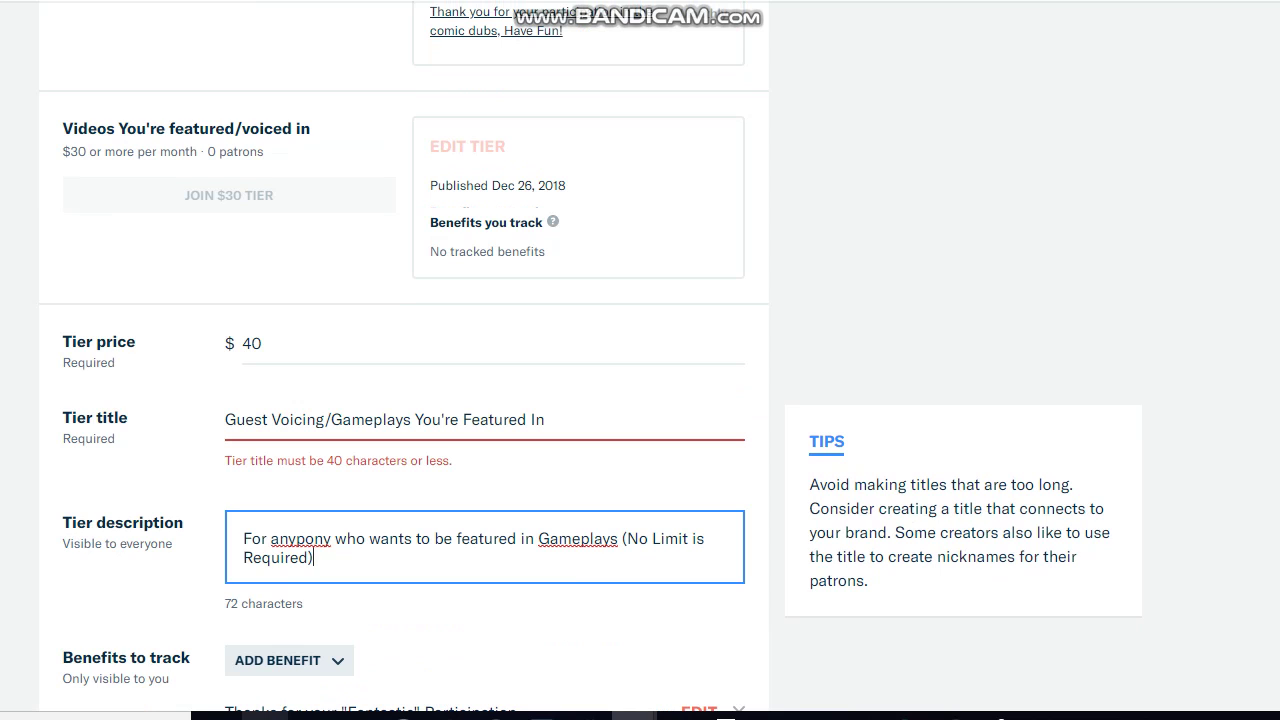
click(331, 419)
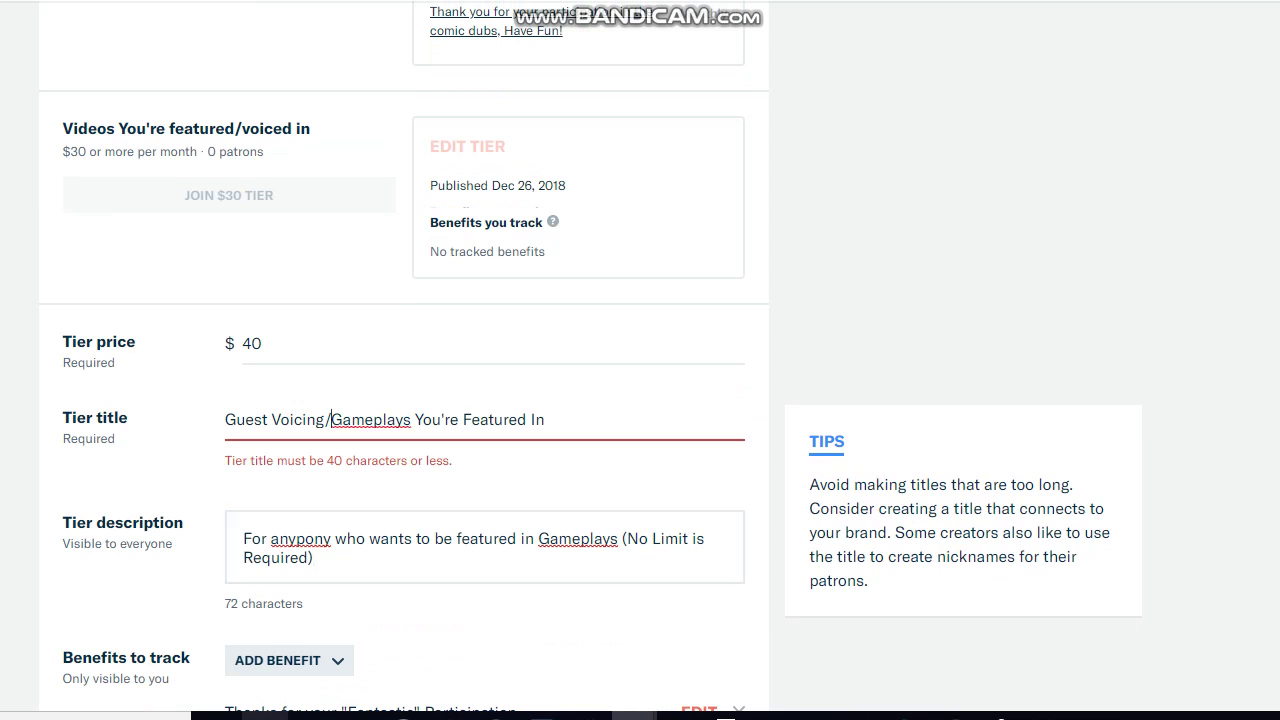
key(BackSpace)
key(BackSpace)
key(BackSpace)
key(BackSpace)
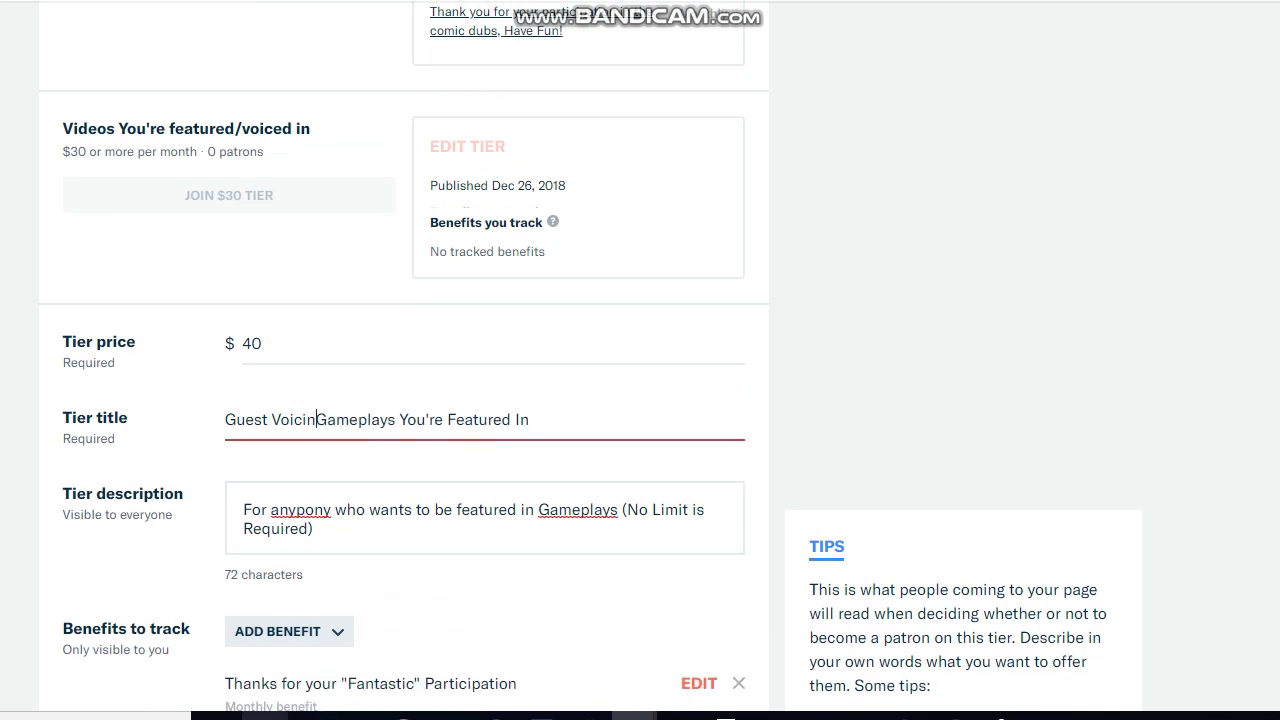
key(BackSpace)
key(BackSpace)
key(BackSpace)
key(BackSpace)
key(BackSpace)
key(BackSpace)
key(BackSpace)
key(BackSpace)
key(BackSpace)
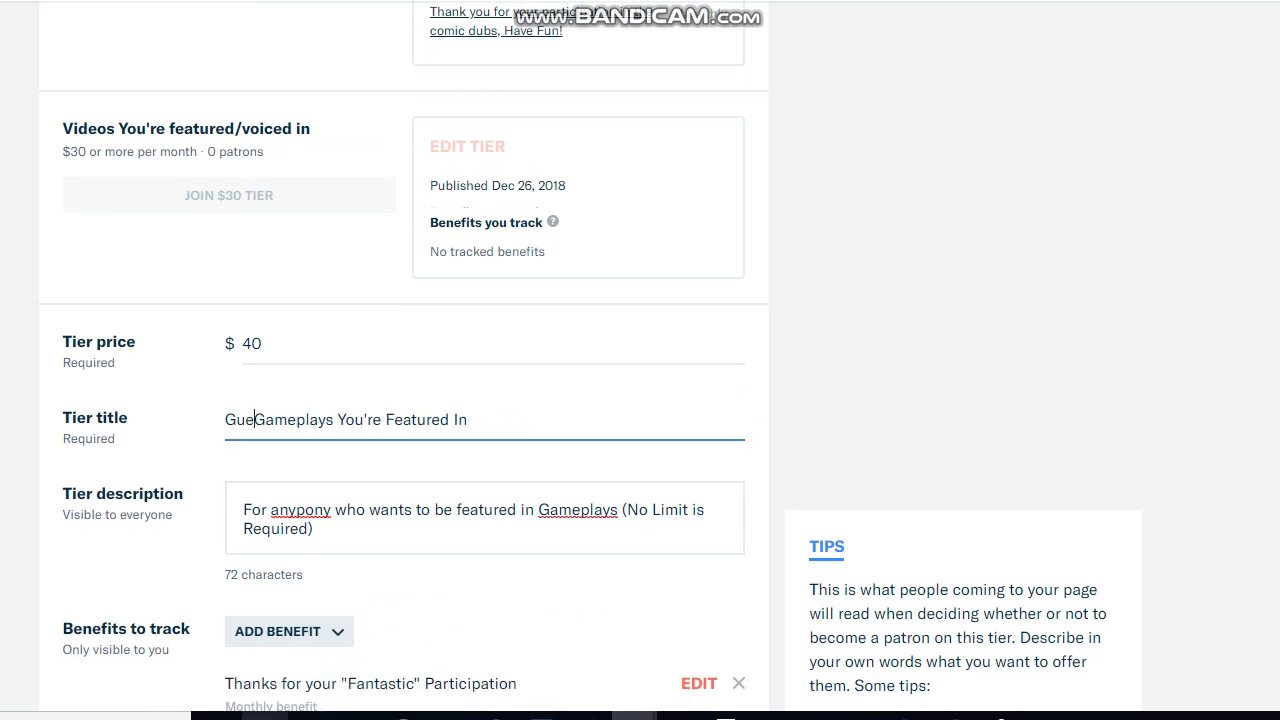
key(BackSpace)
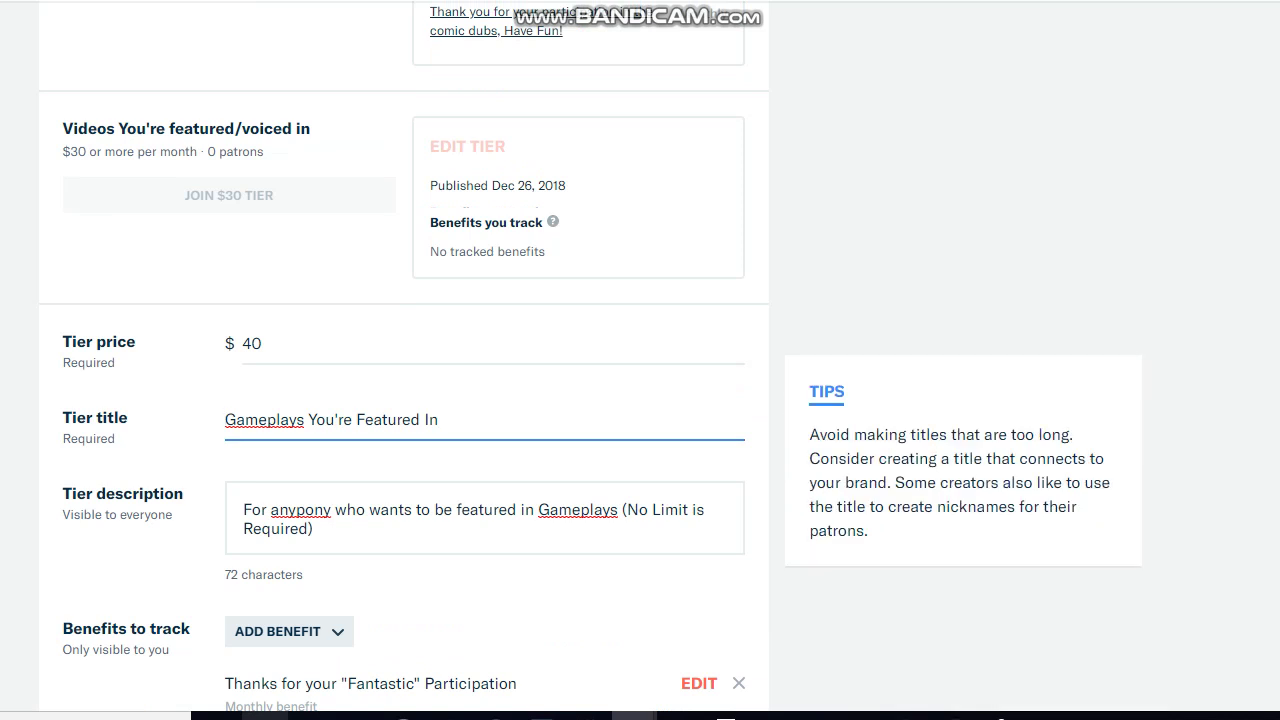
Review the remaining tier settings and save the $40 "Gameplays You're Featured In" tier.
scroll(640, 360, down, 4)
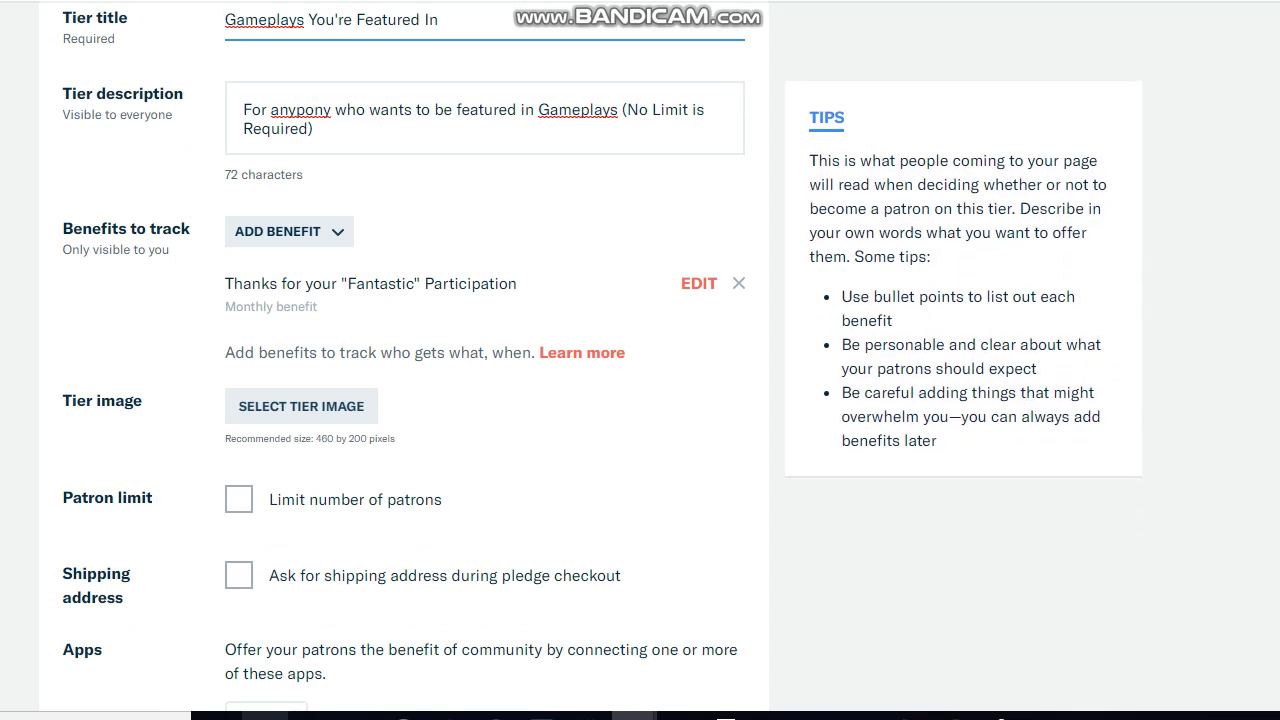
scroll(640, 360, down, 2)
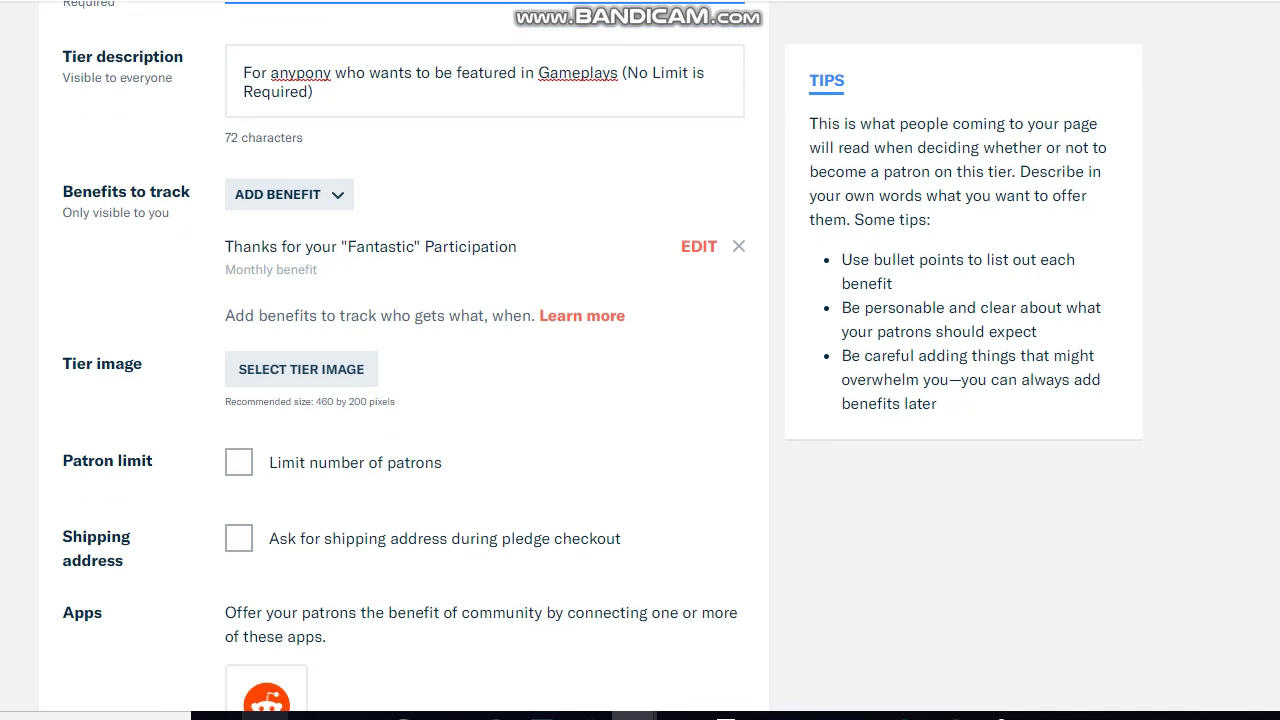
scroll(640, 360, up, 6)
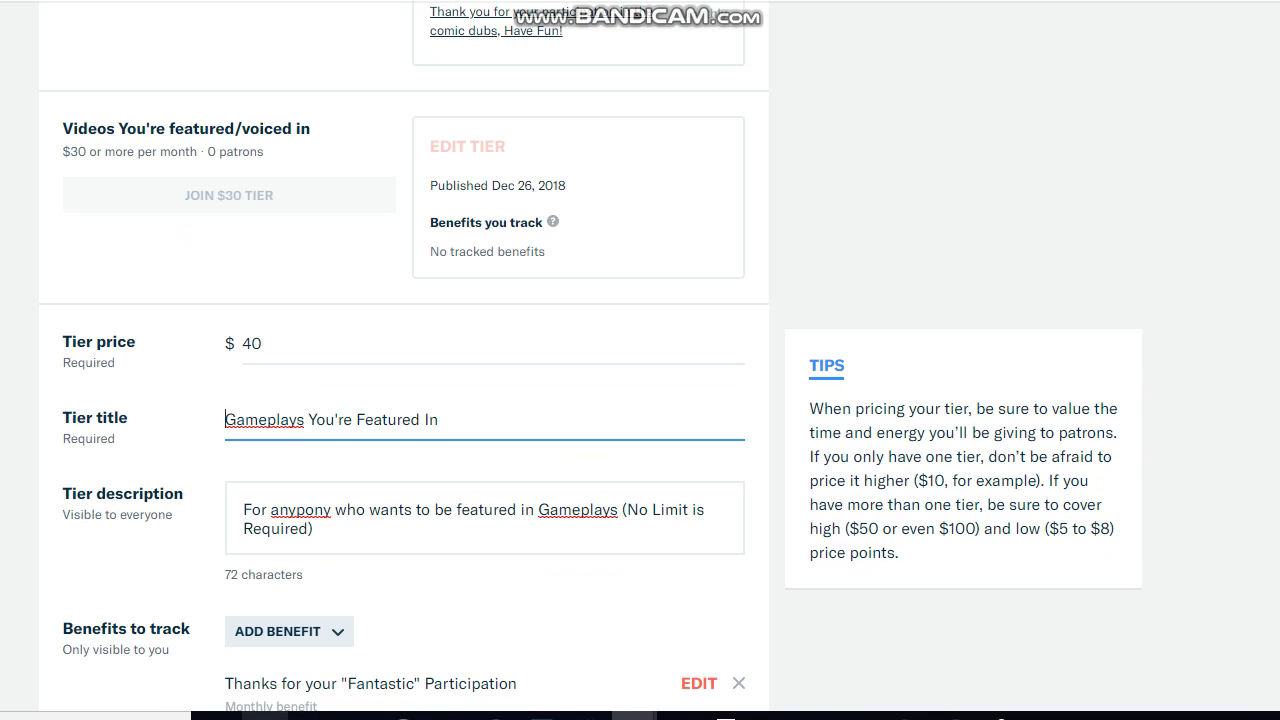
scroll(400, 360, down, 7)
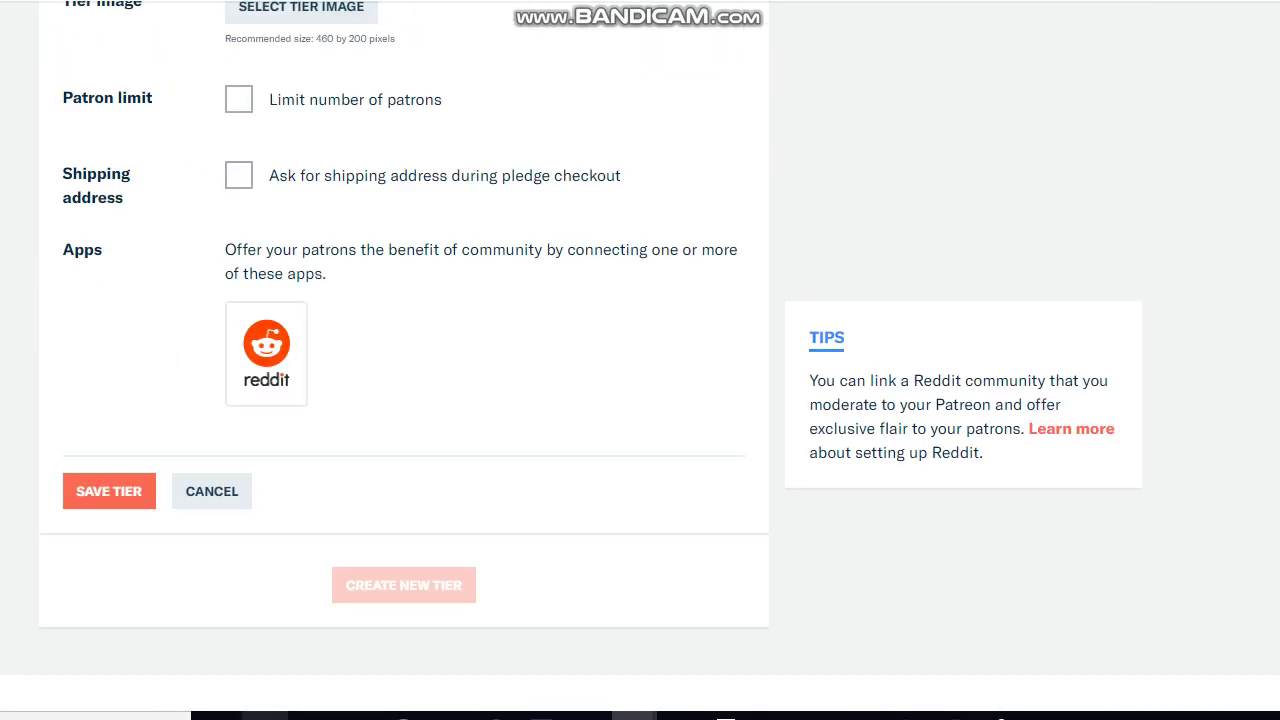
click(109, 491)
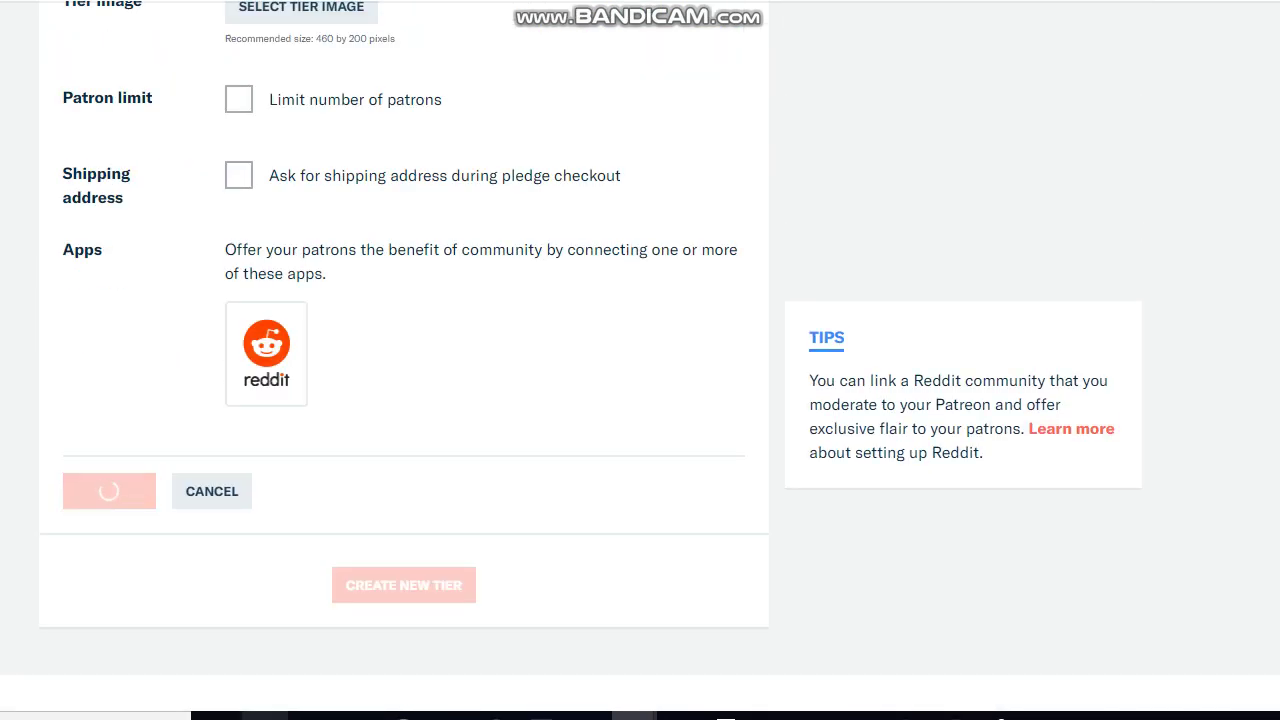
Start creating another membership tier below the $40 gameplay tier.
scroll(590, 356, up, 3)
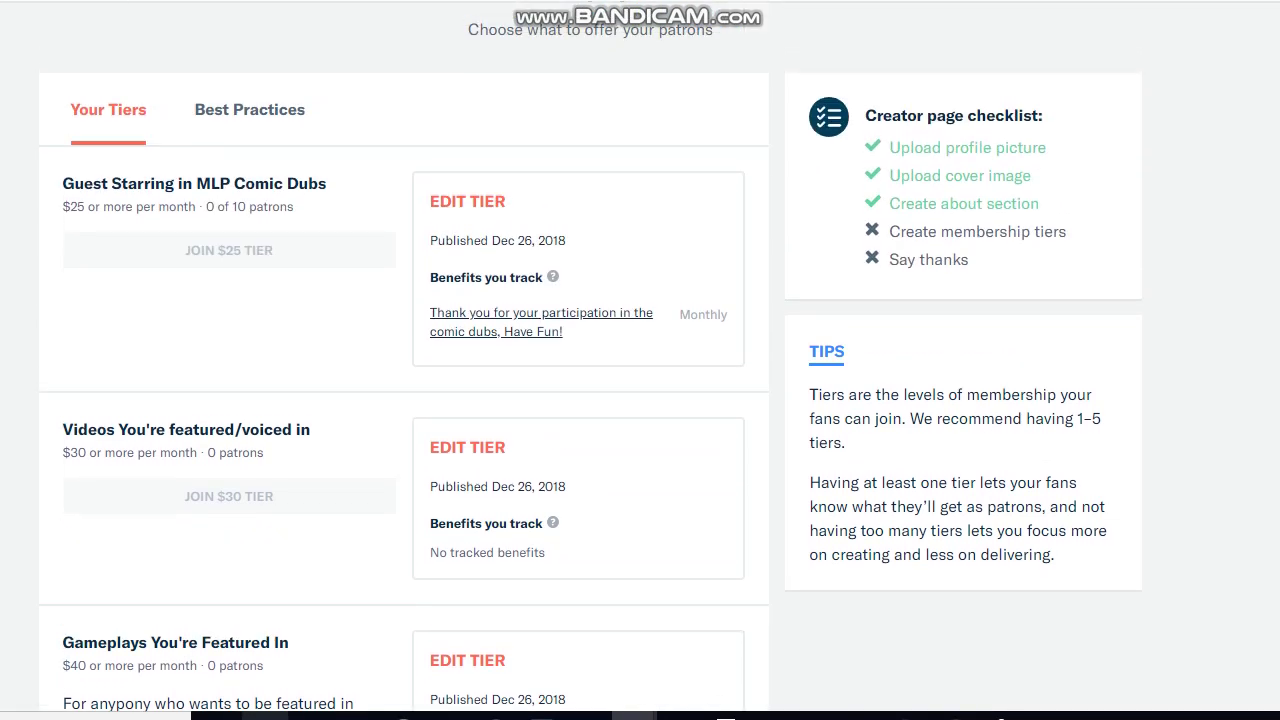
scroll(640, 356, down, 7)
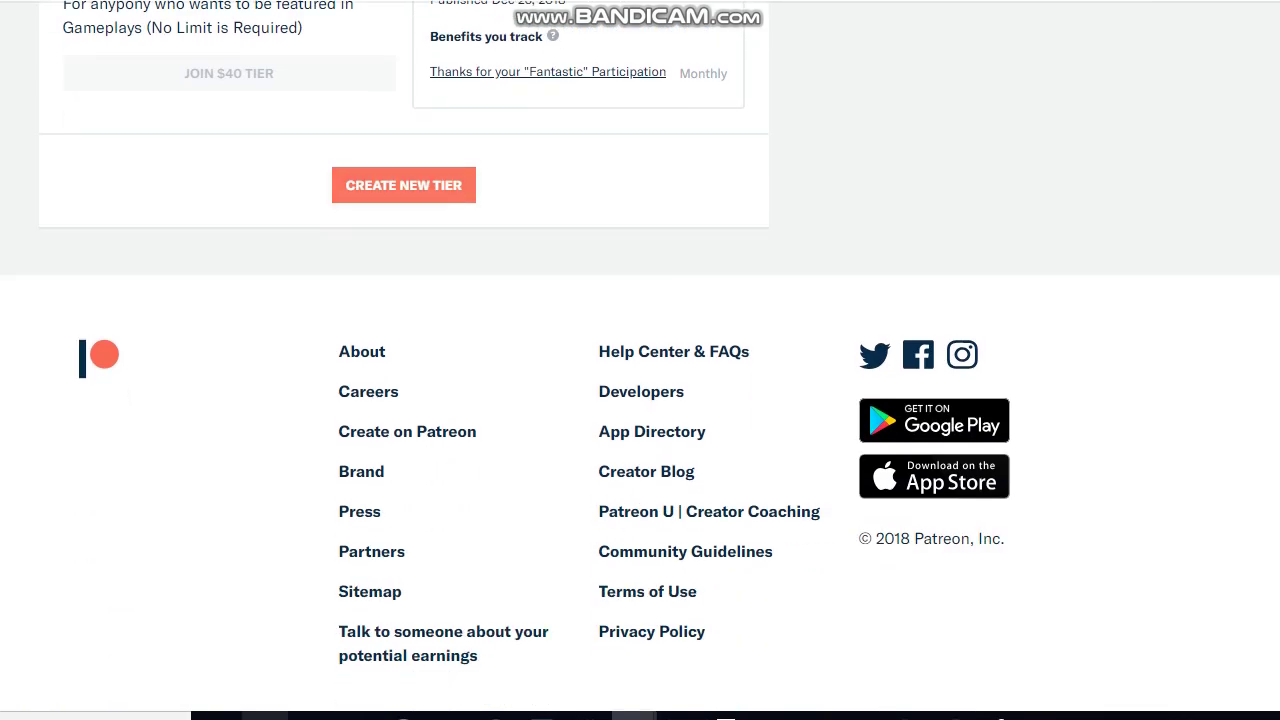
click(403, 185)
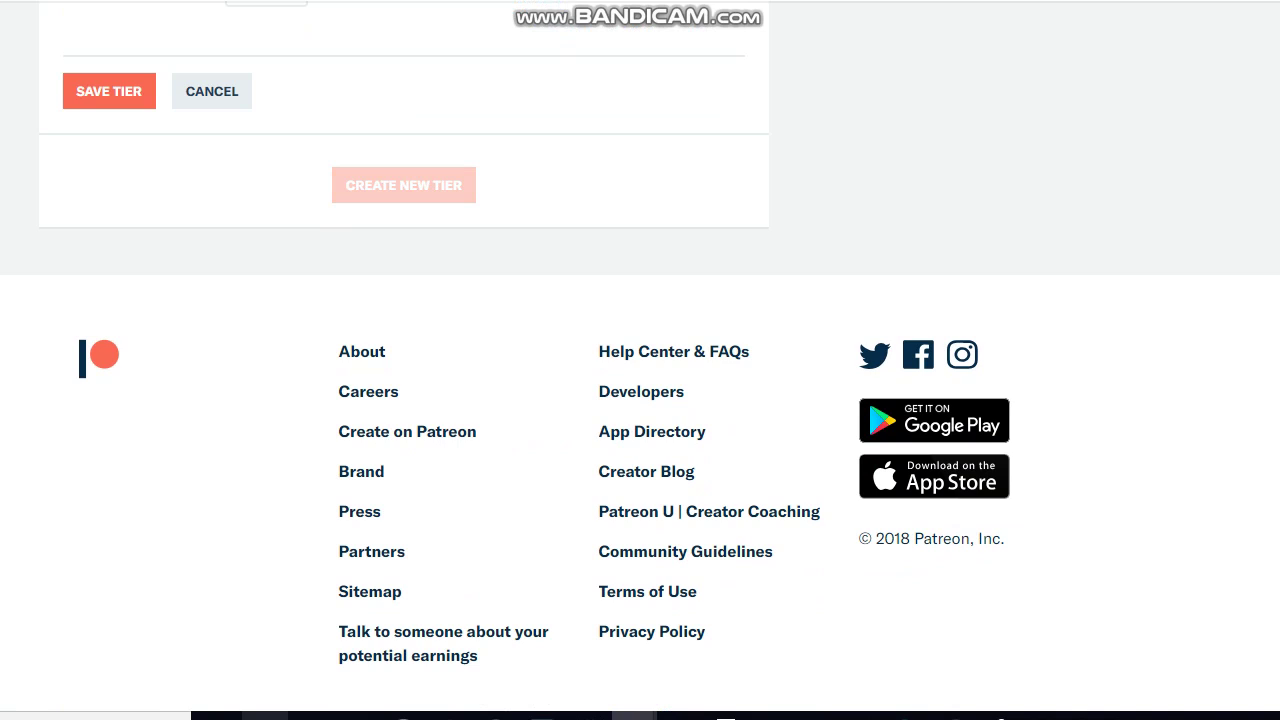
scroll(640, 360, up, 8)
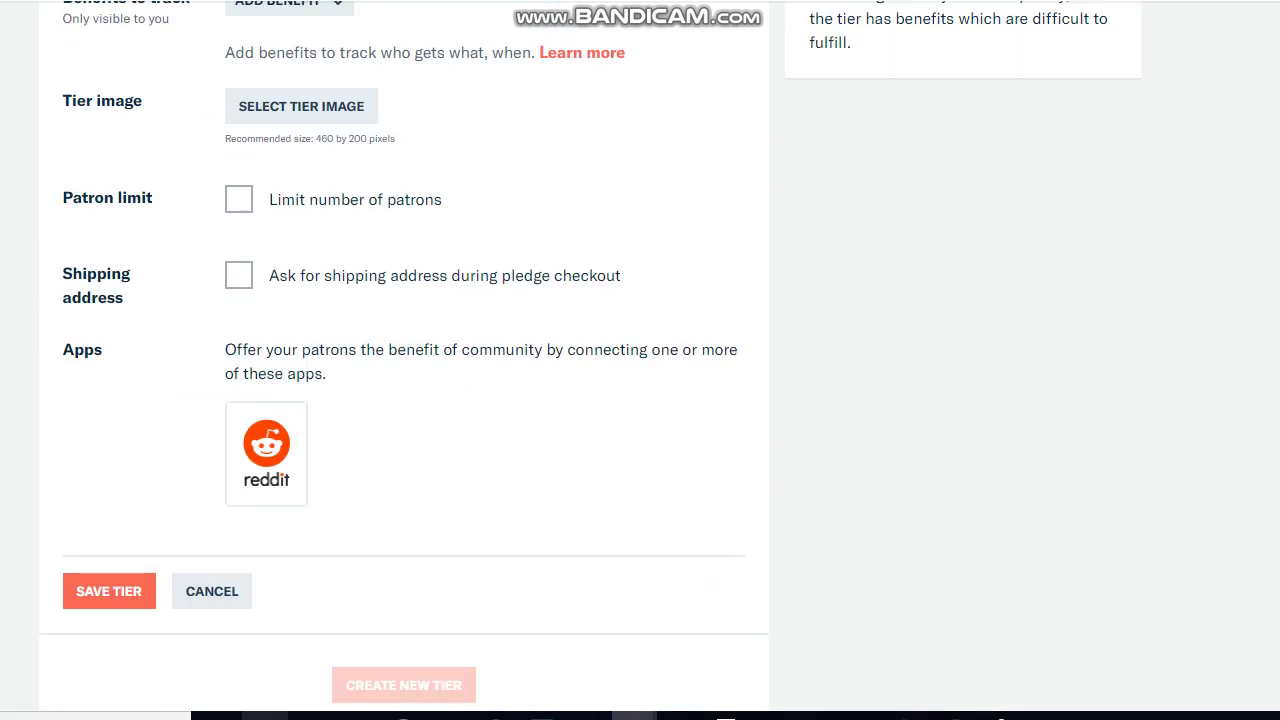
scroll(640, 360, up, 3)
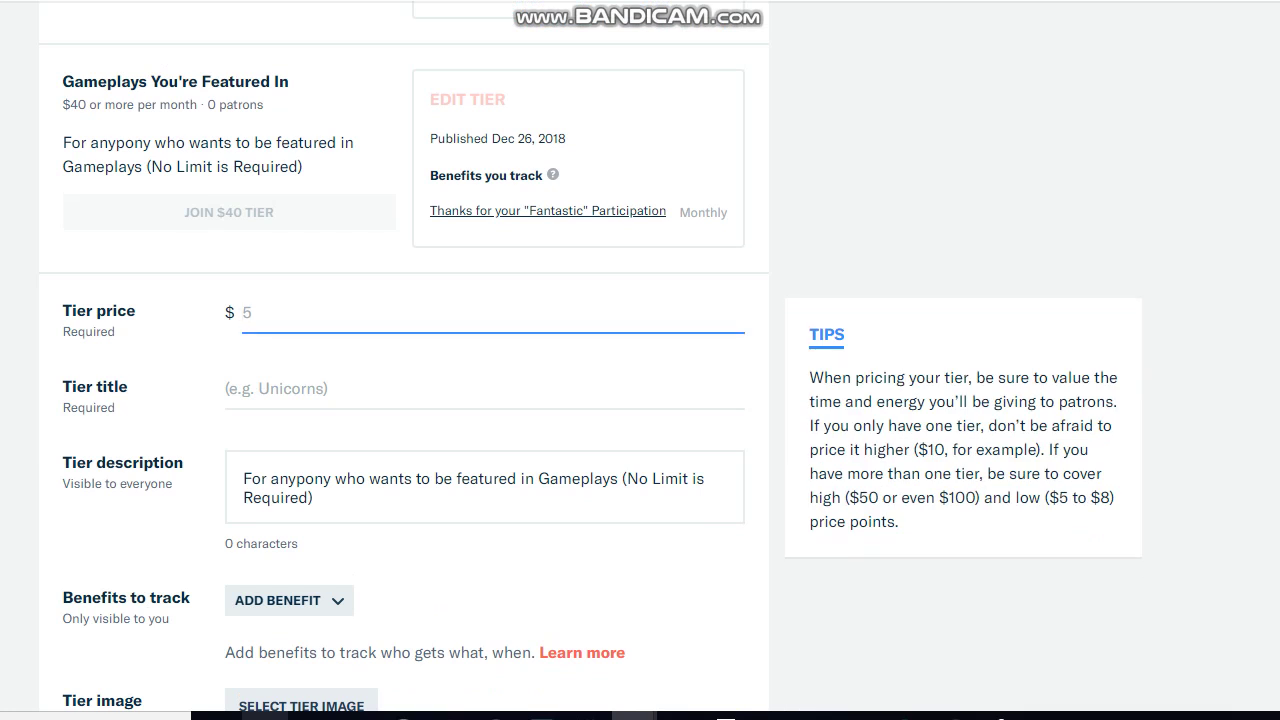
Title the new tier "Collaborations: Videos & Reactions" and set its price to $45.
click(226, 388)
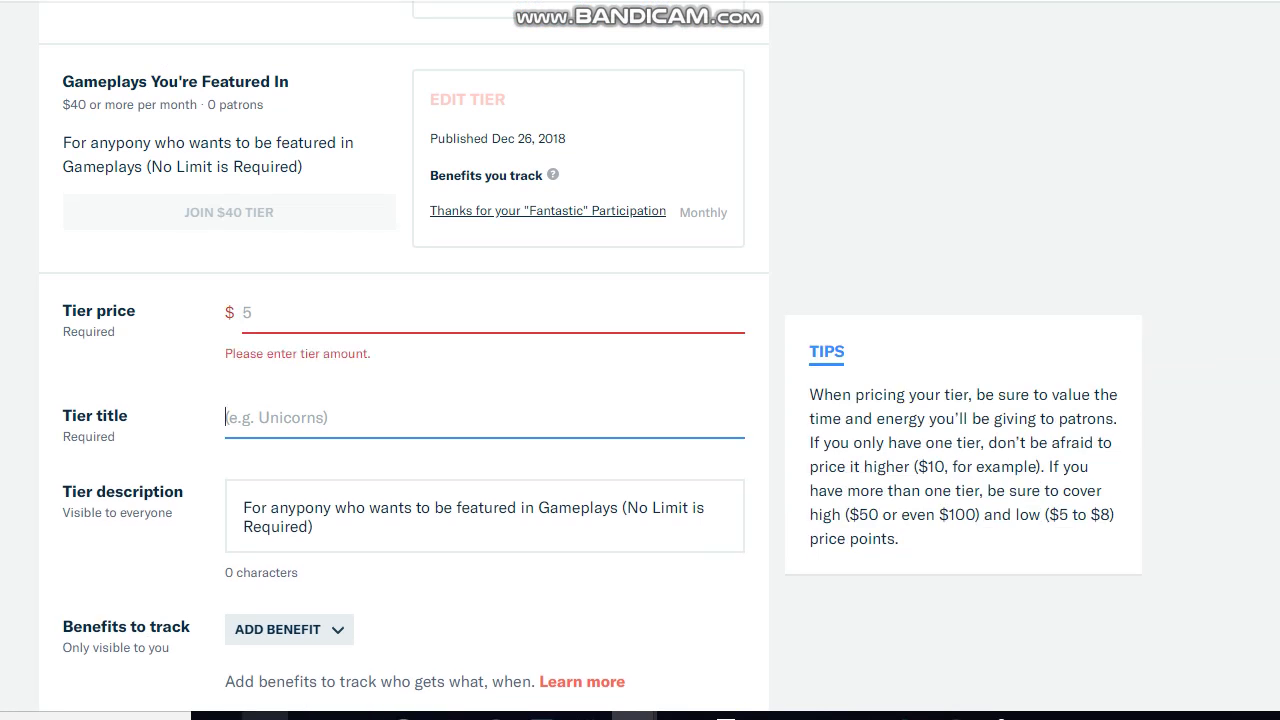
text(C)
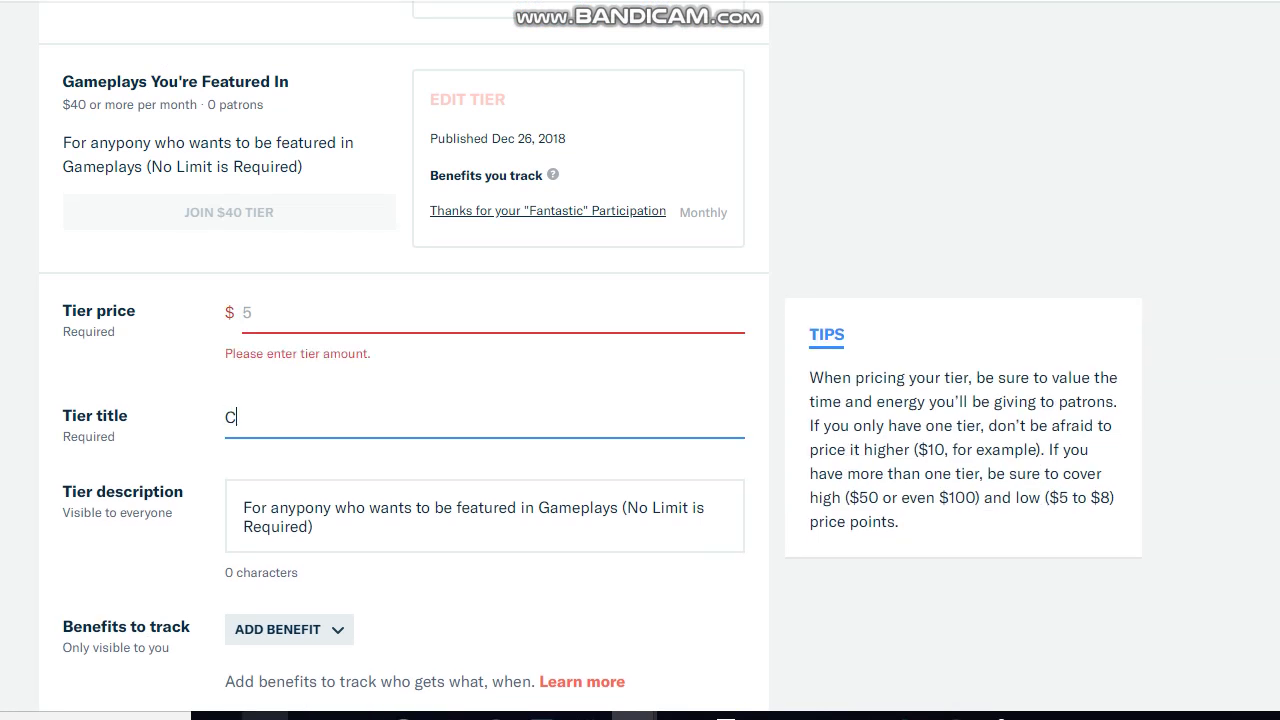
text(ollaborations: V)
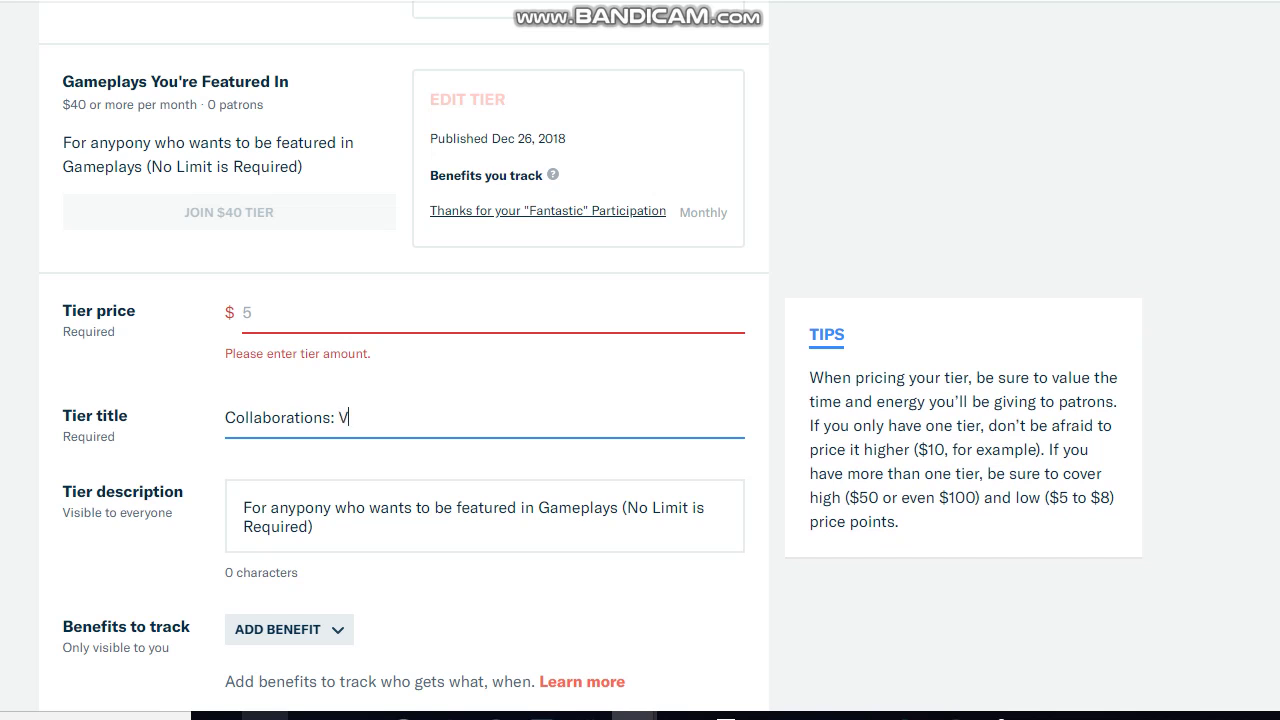
text(ideos & Reactions)
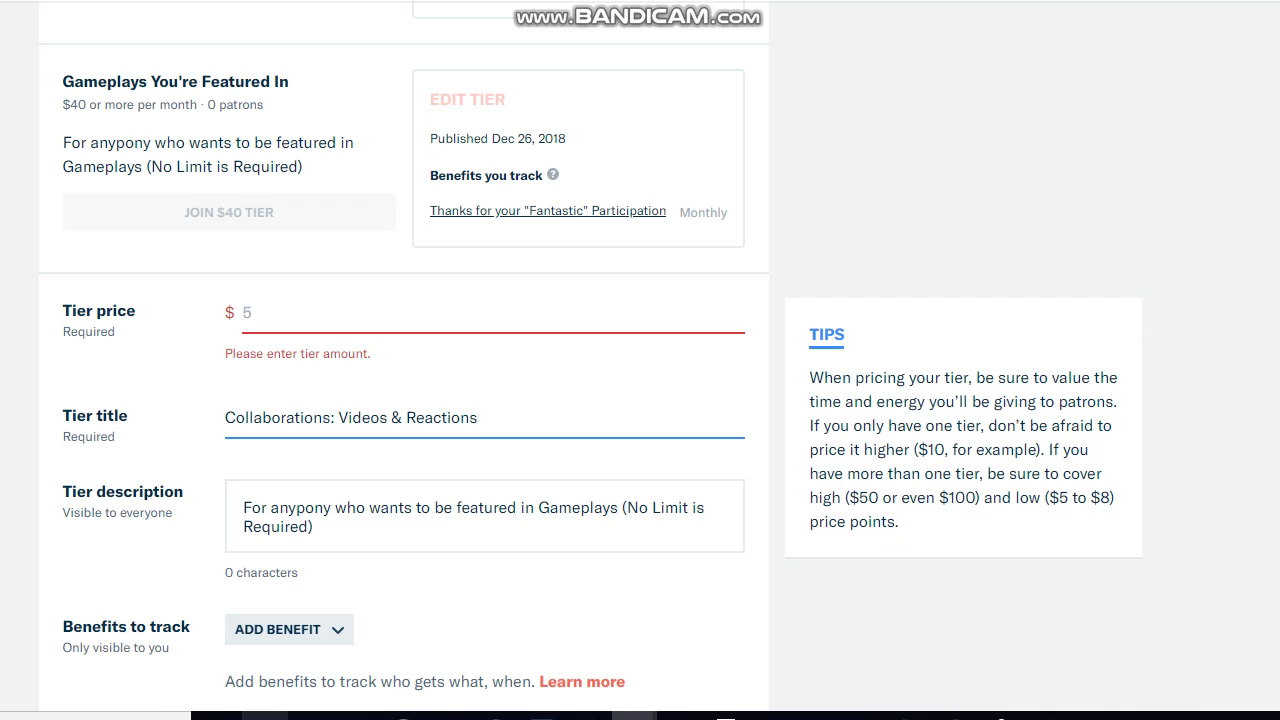
click(243, 312)
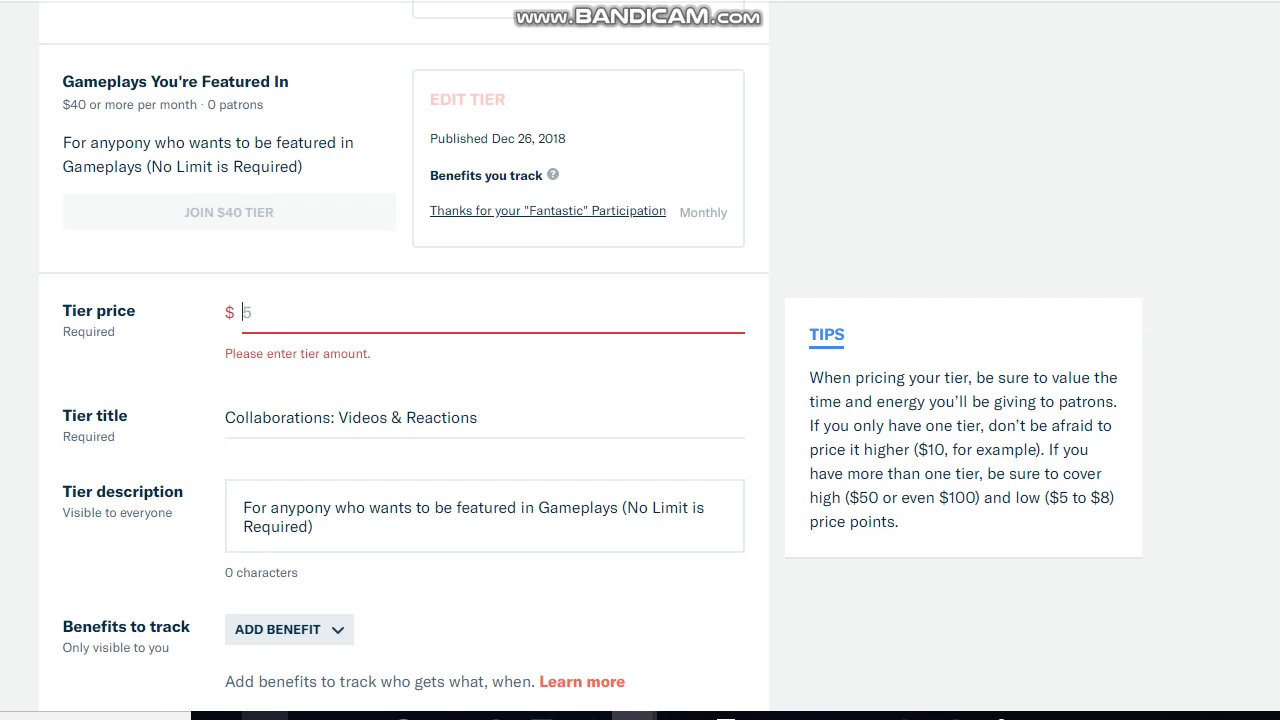
text(45)
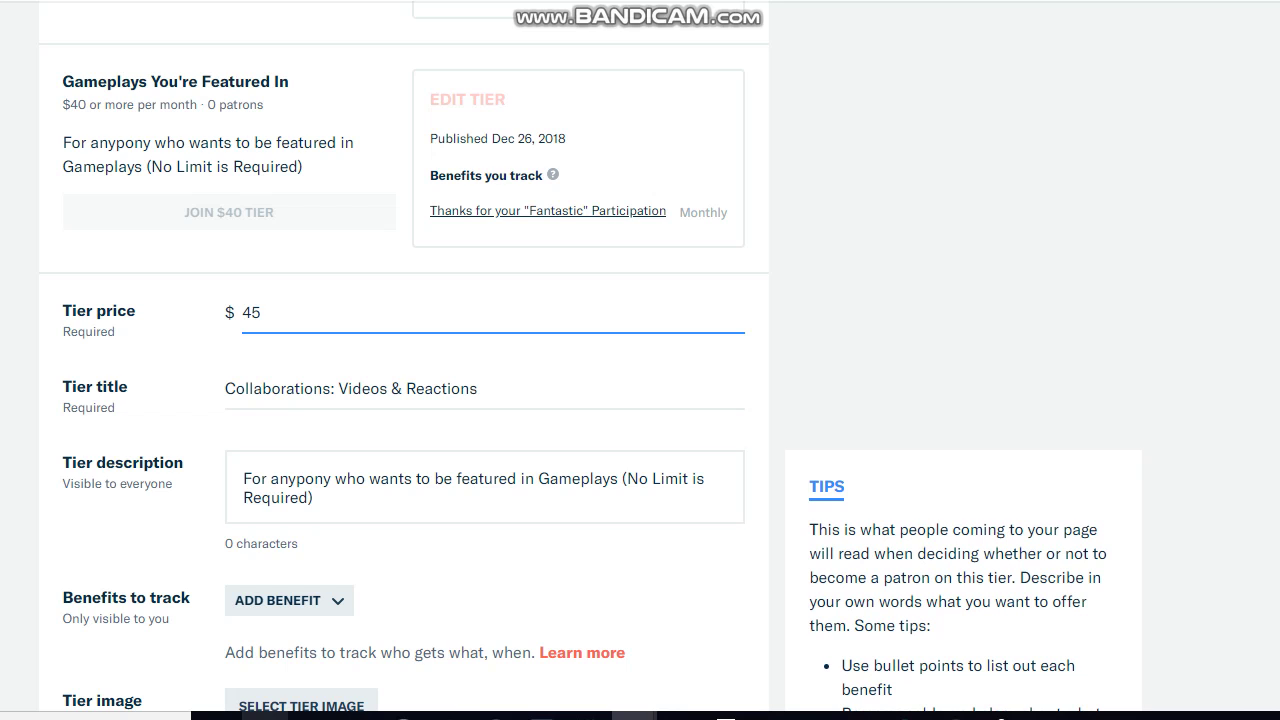
Replace "Gameplays" with "Collaborations" in the new tier's description.
drag(618, 478, 538, 478)
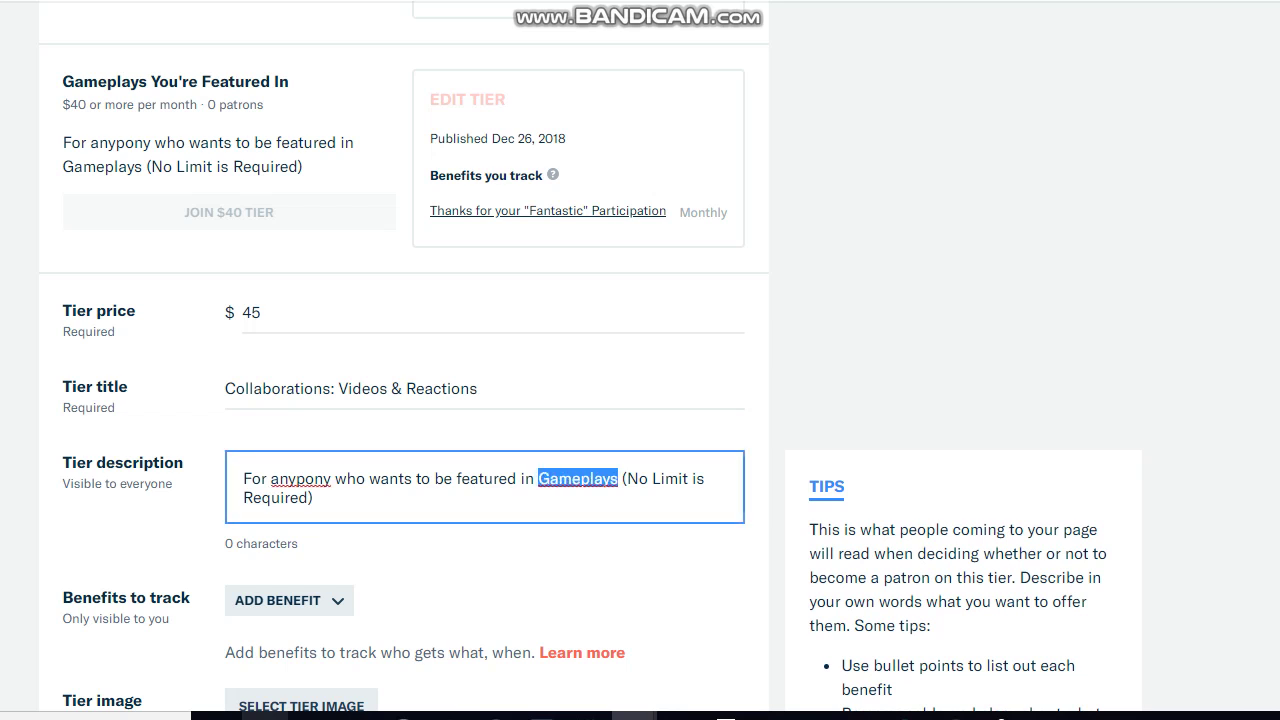
text(C)
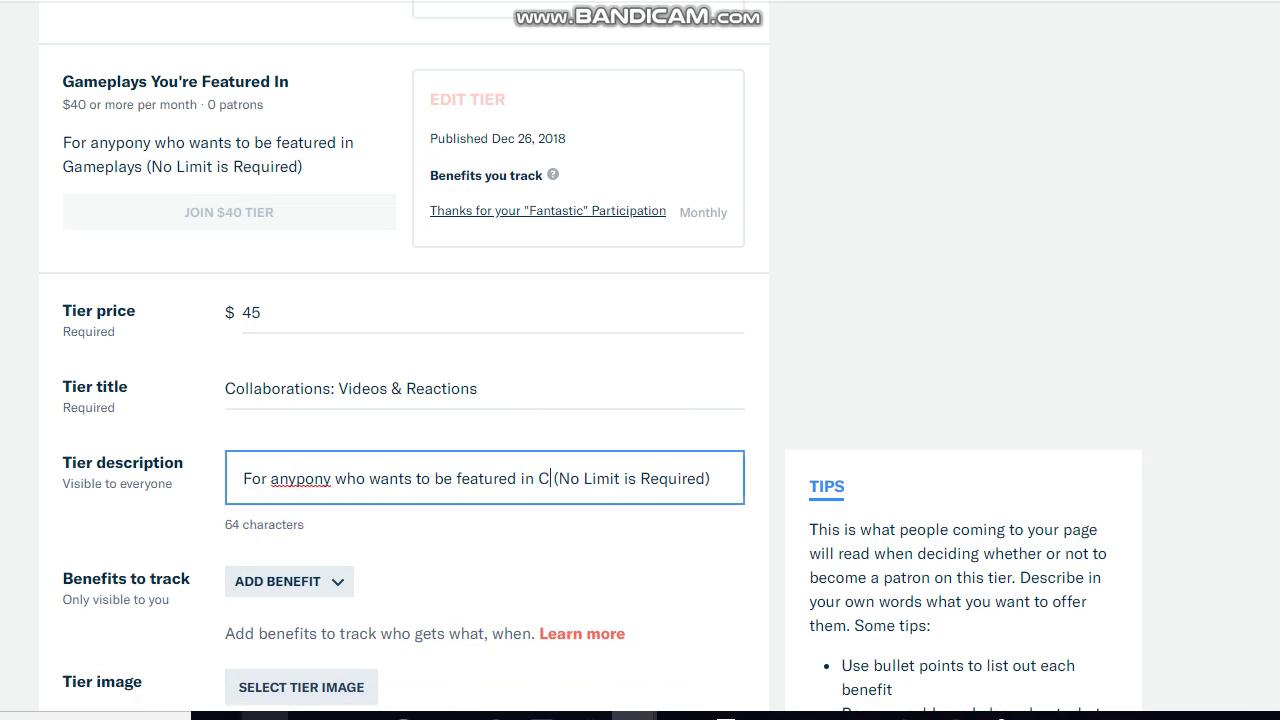
text(oll)
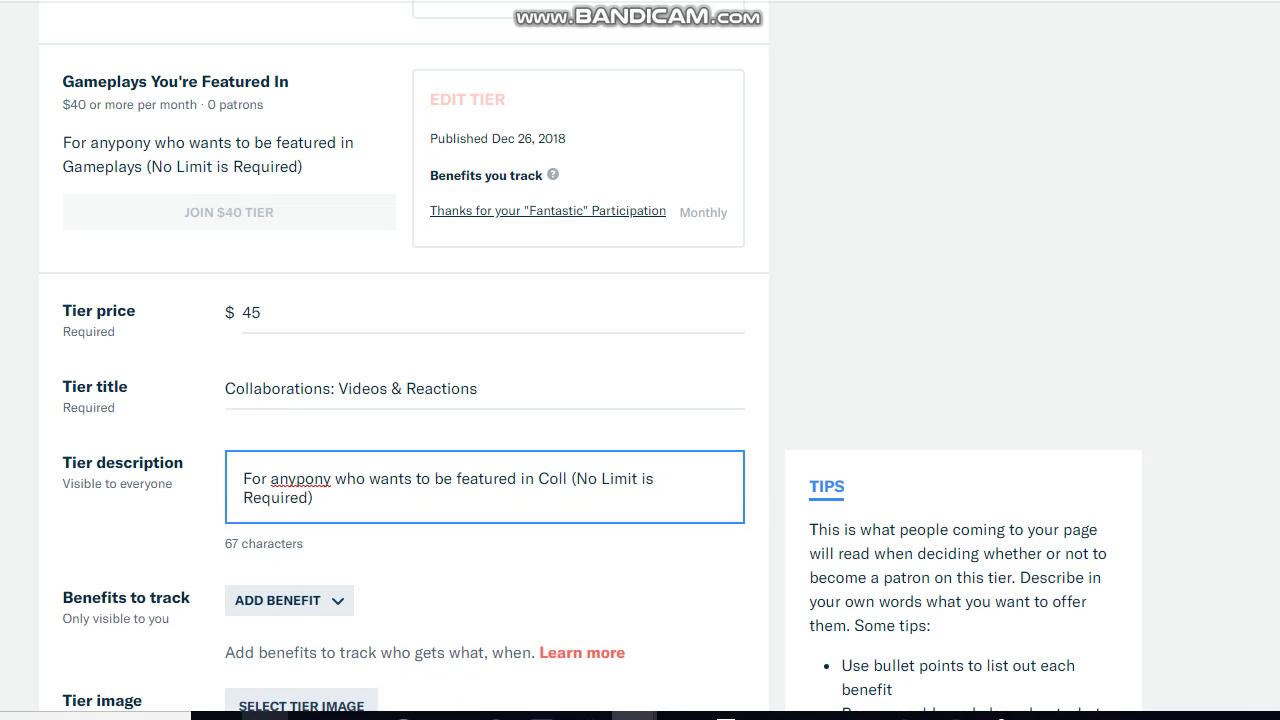
text(a)
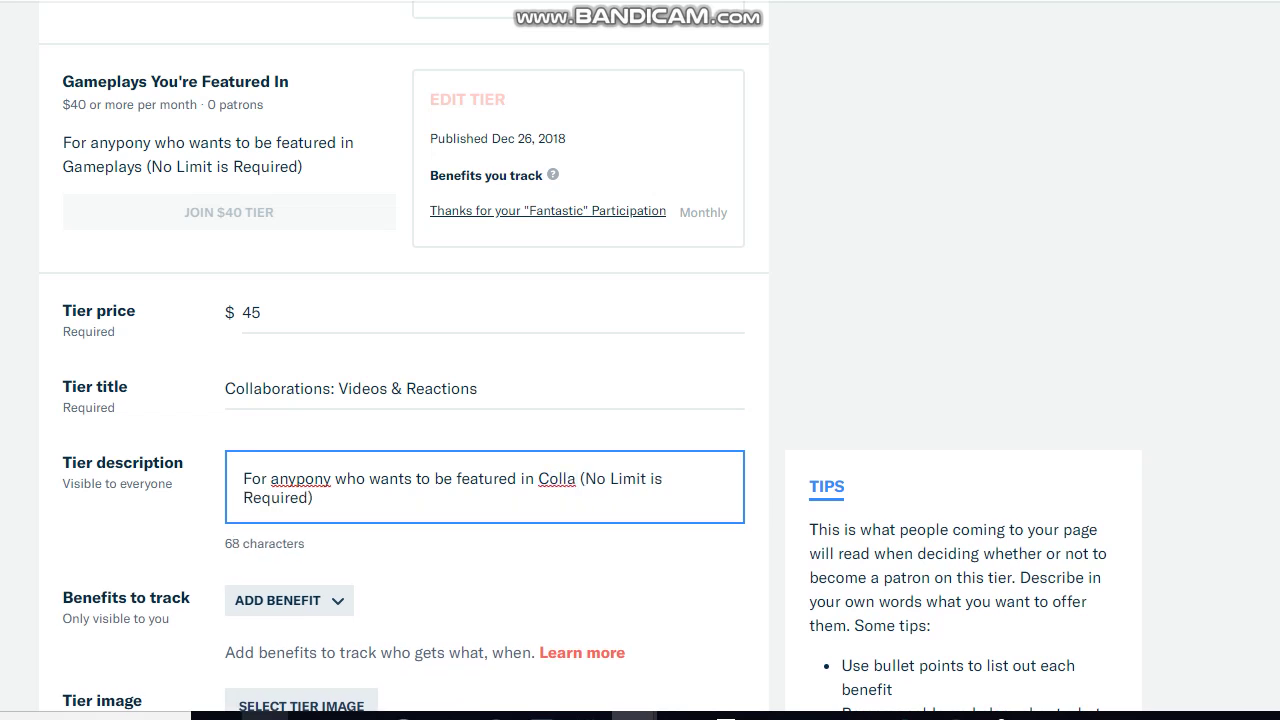
key(BackSpace)
text(bora)
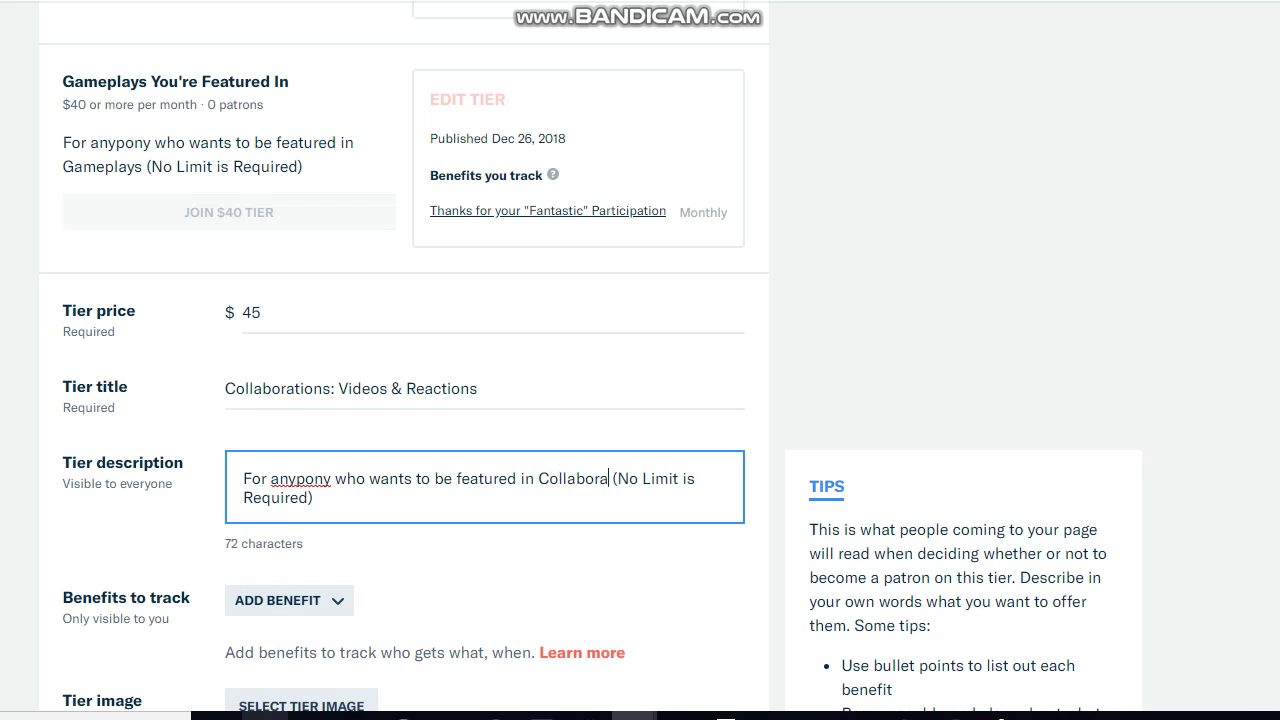
text(tions)
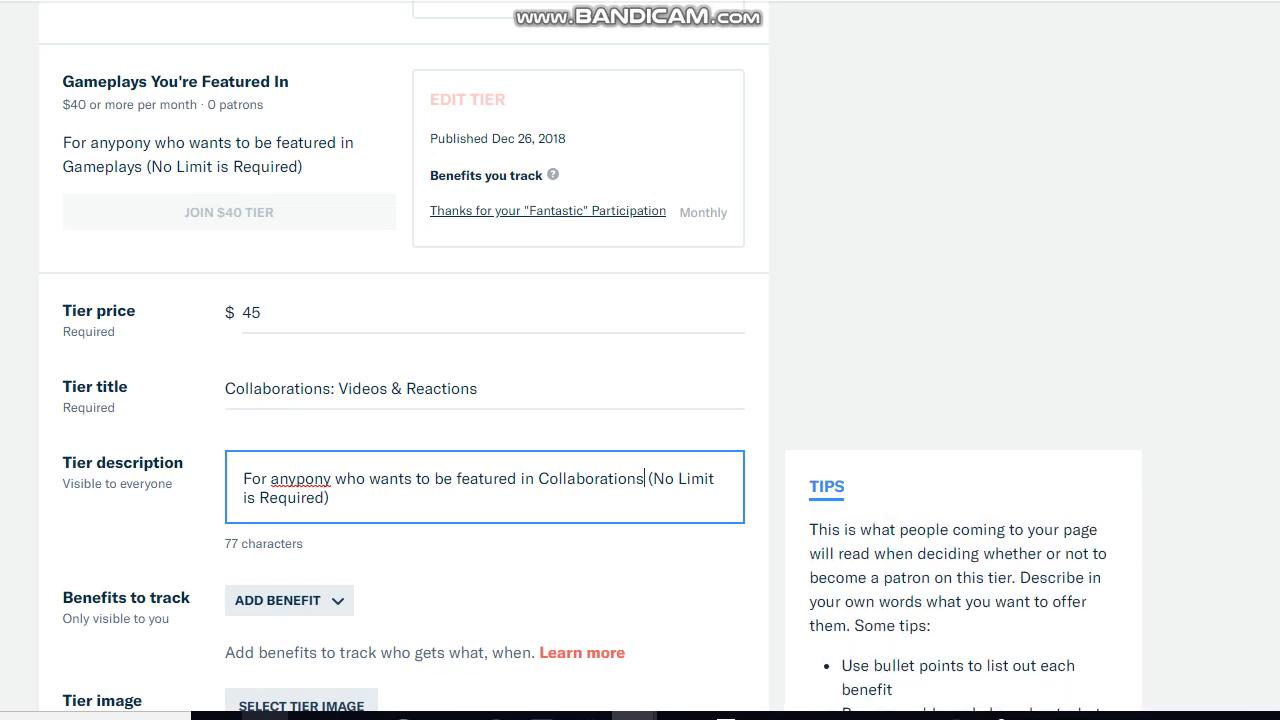
key(shift+End)
drag(329, 497, 648, 478)
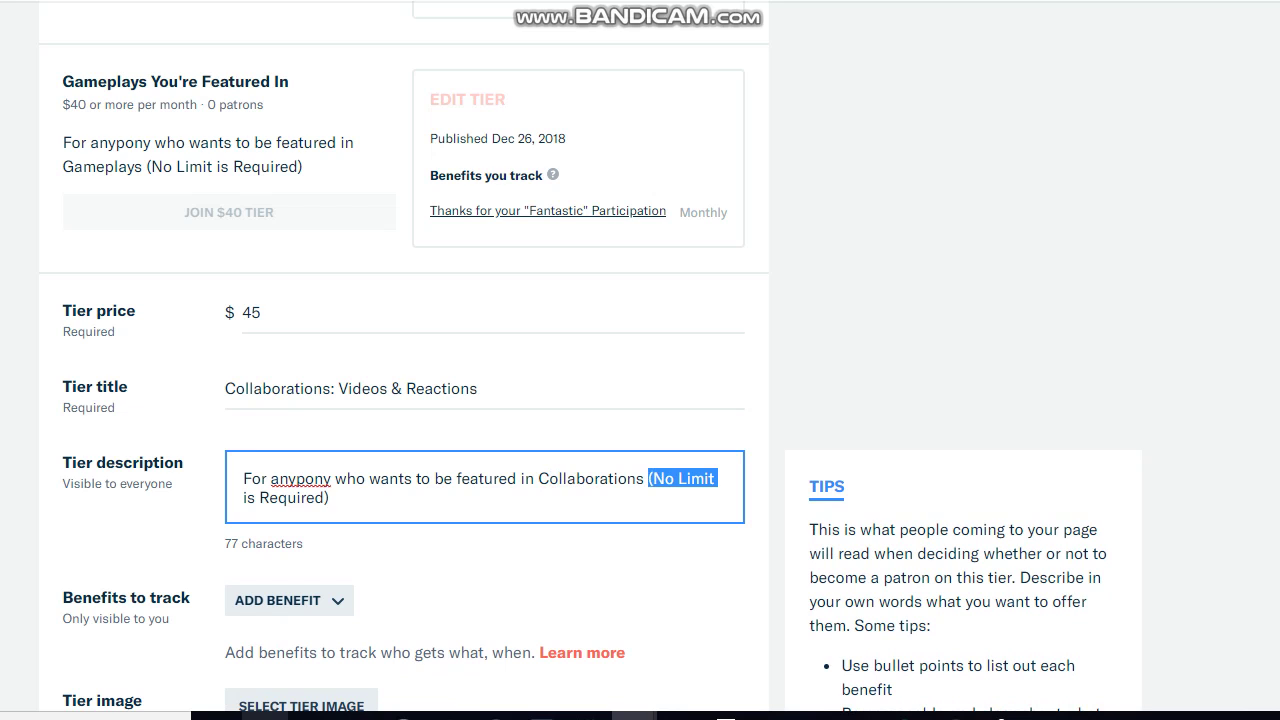
click(248, 543)
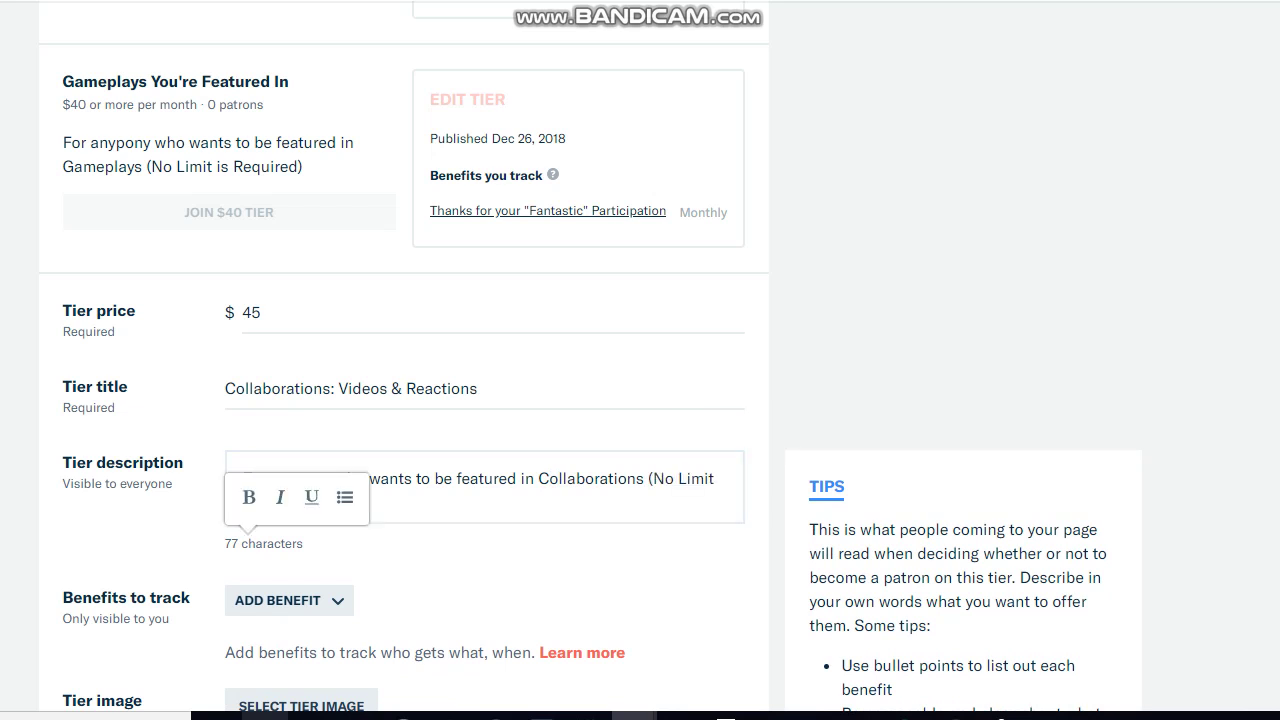
drag(708, 478, 690, 478)
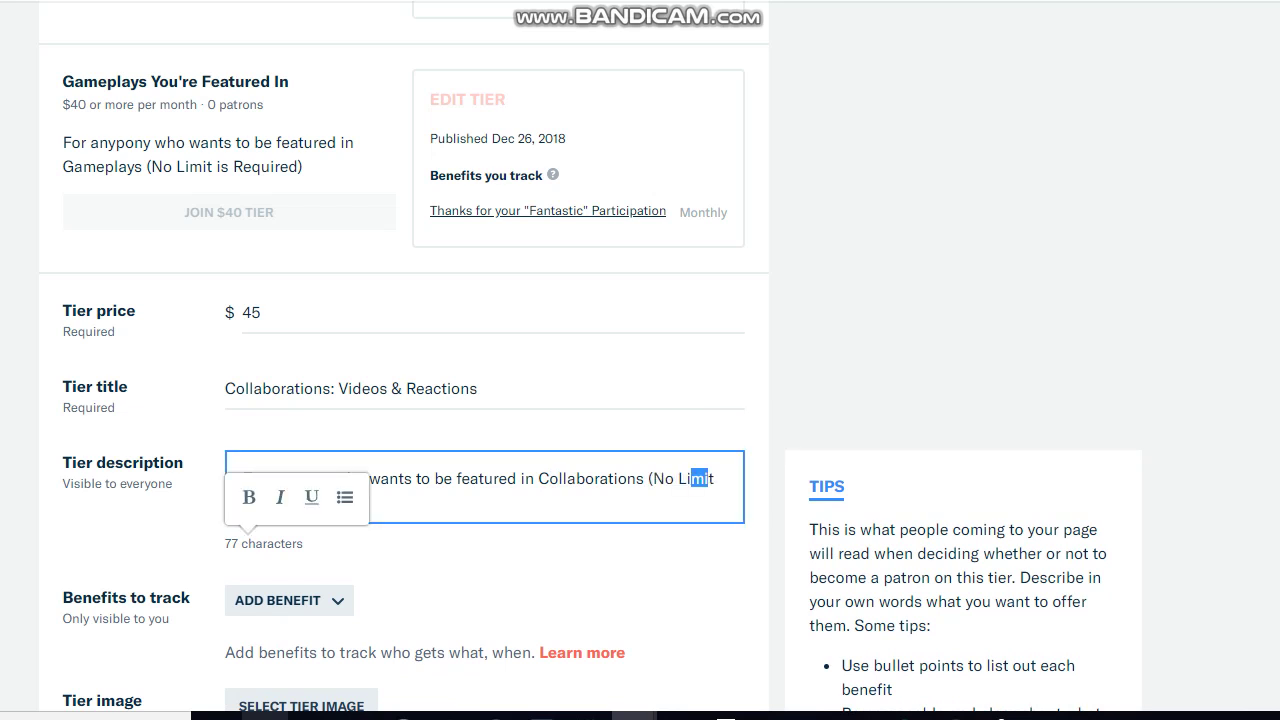
click(652, 478)
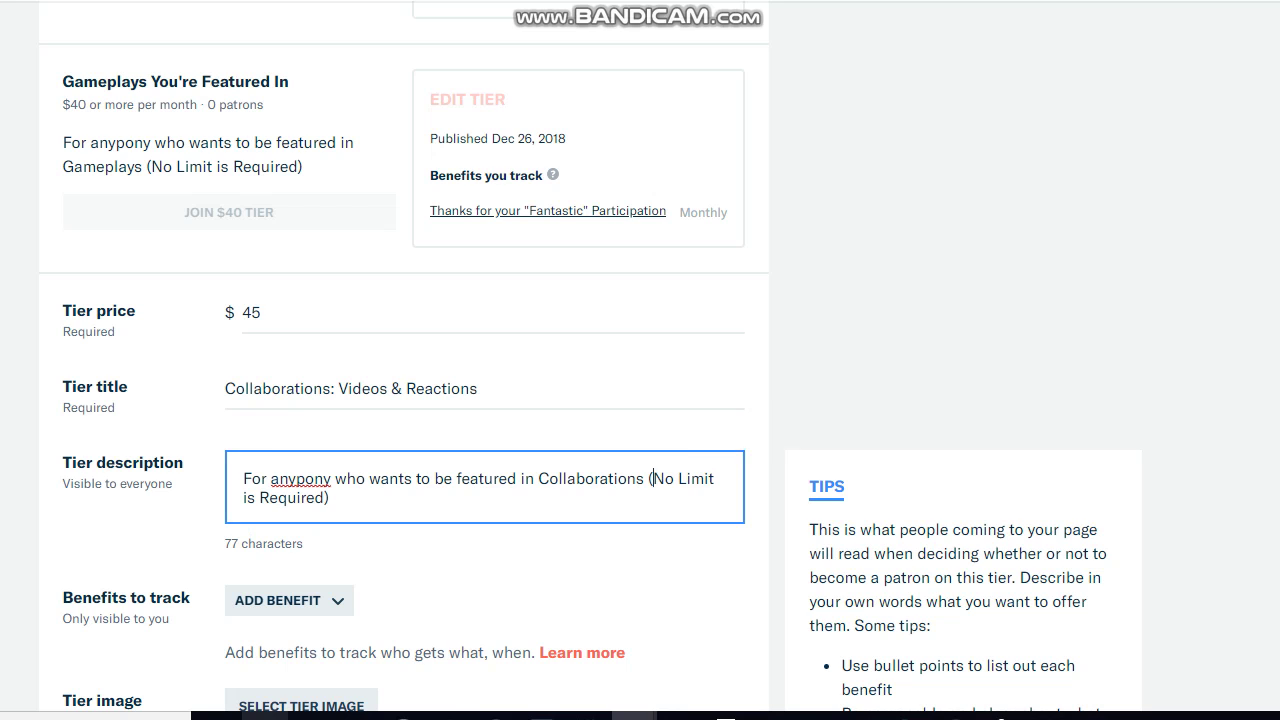
drag(717, 478, 652, 478)
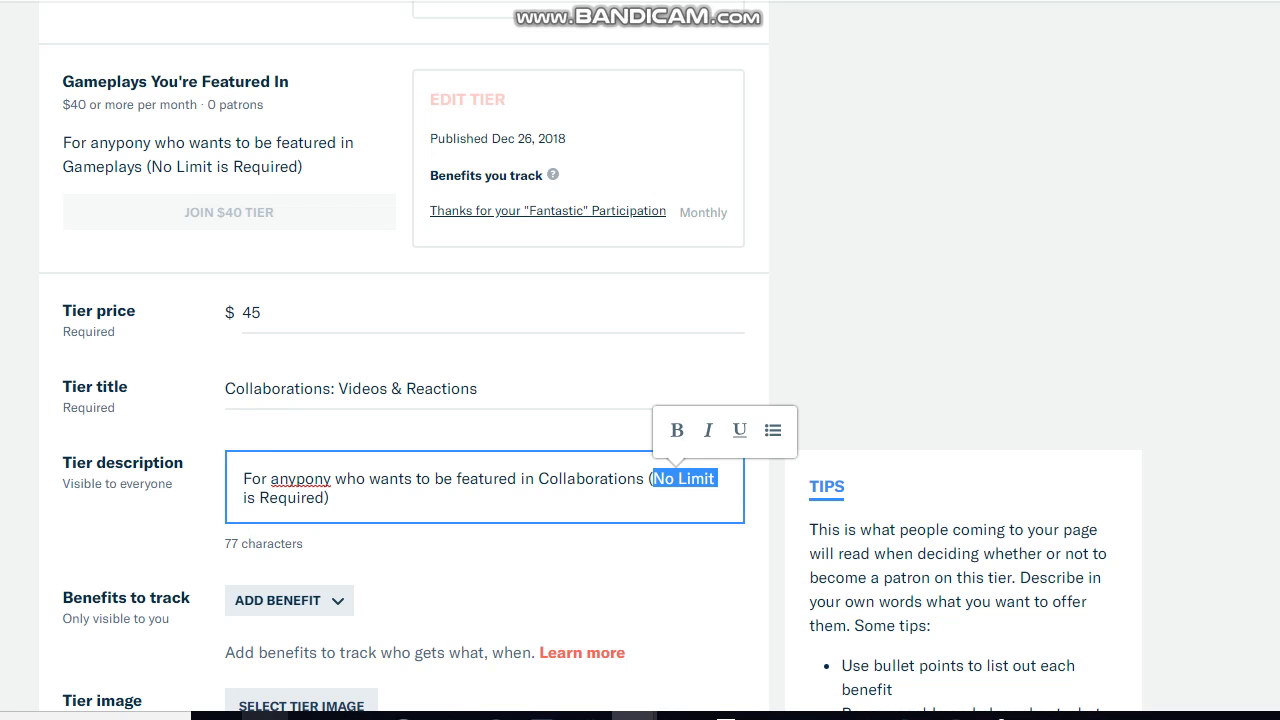
Reword the new tier's description from "who wants to be featured in" to "who's interested in".
drag(516, 478, 368, 478)
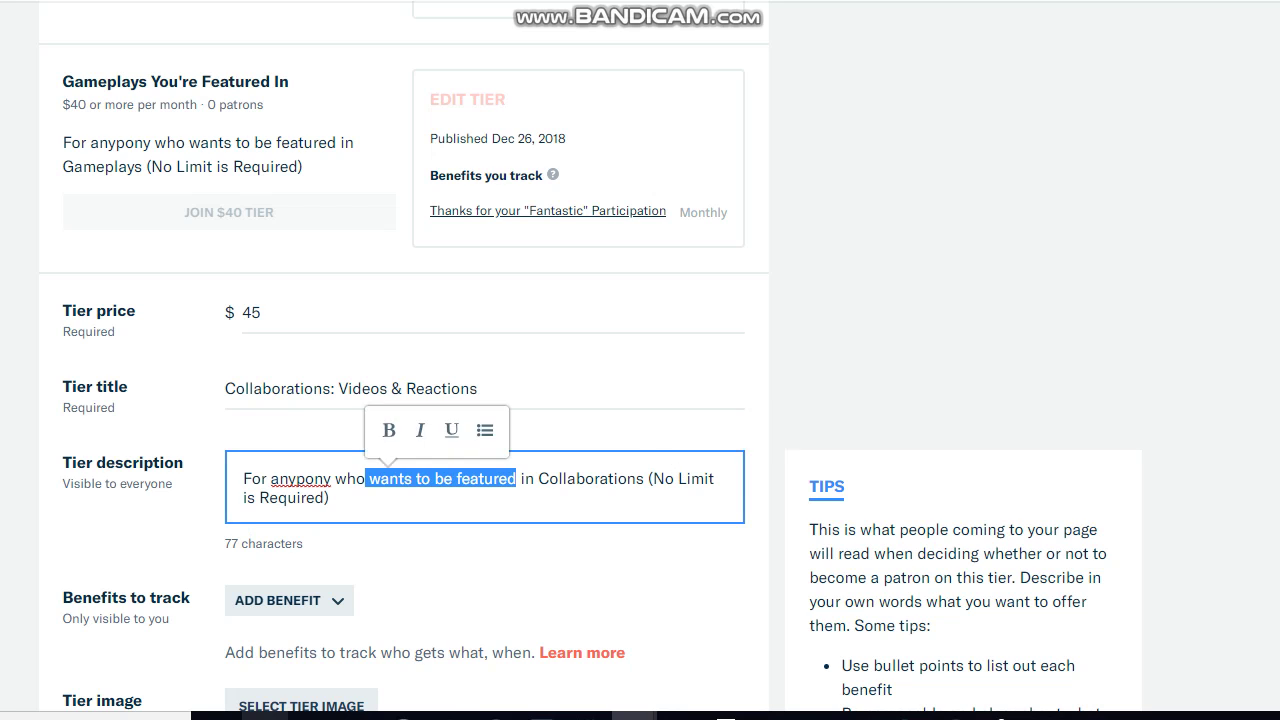
key(BackSpace)
text('s)
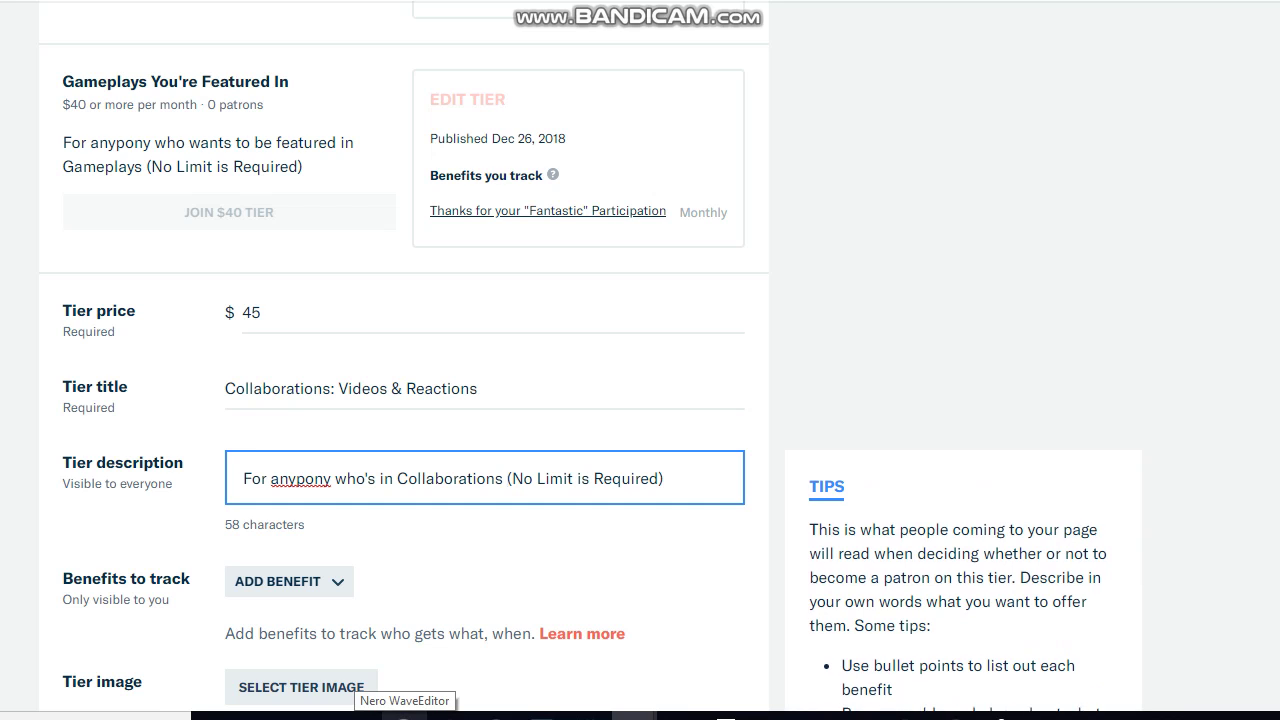
click(380, 478)
text(in)
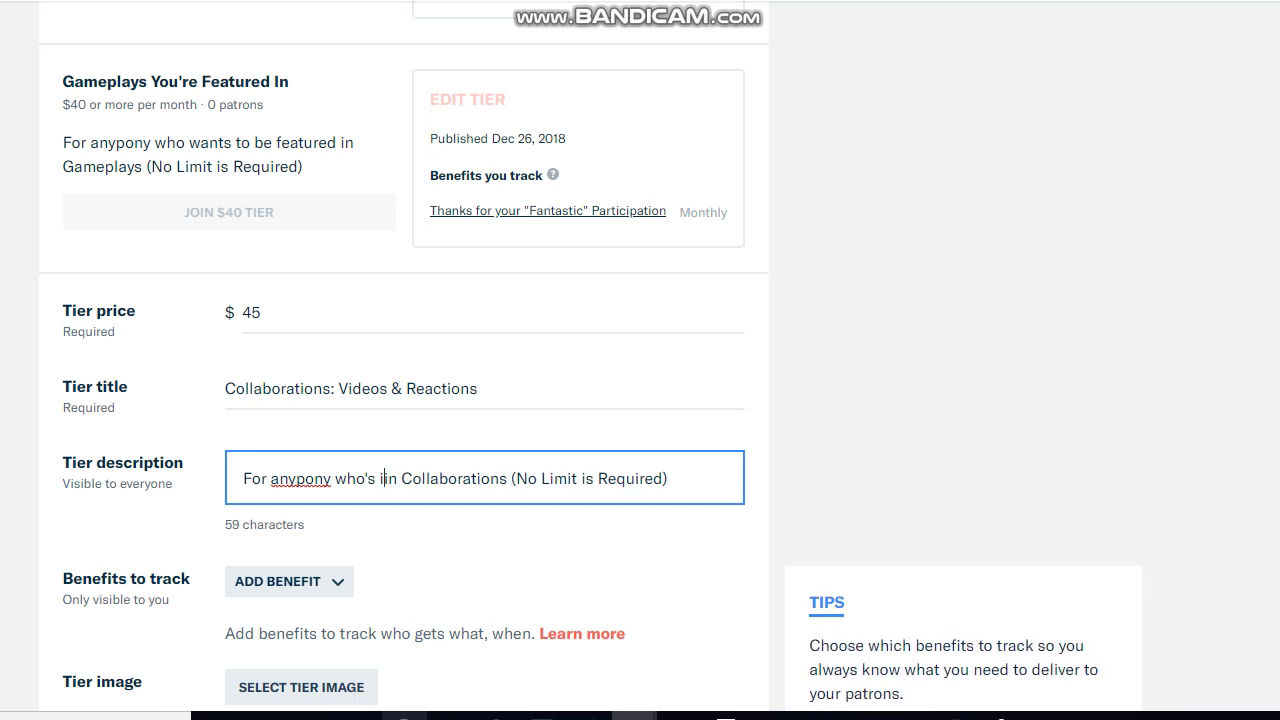
text(ter)
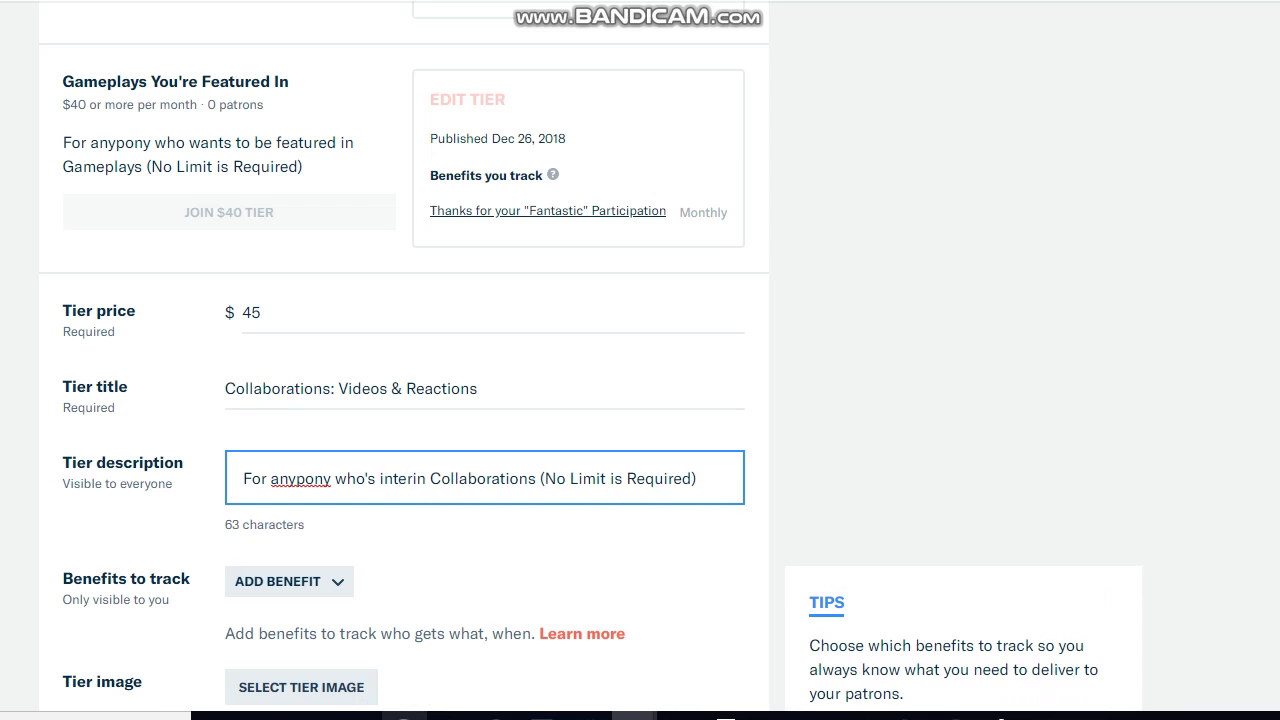
text(ested)
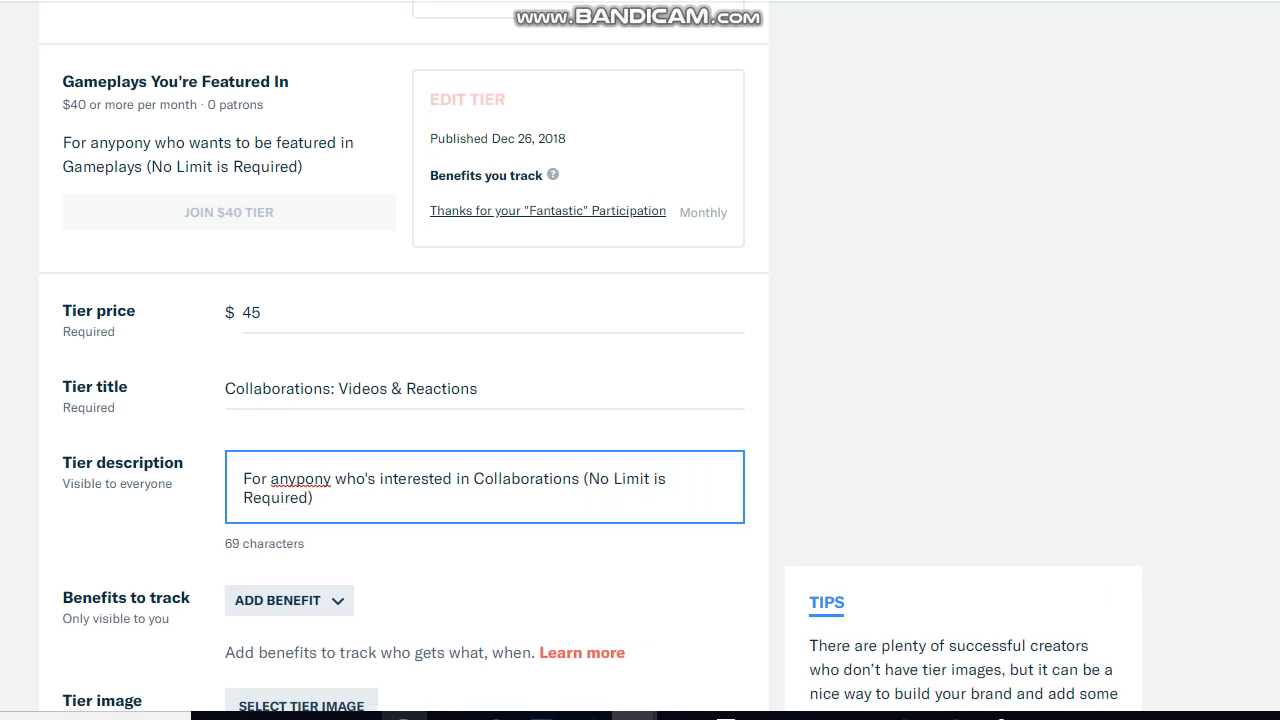
Replace the description's ending "Collaborations (No Limit is Required)" with "Collaborating with another YouTuber".
drag(670, 478, 580, 478)
click(580, 478)
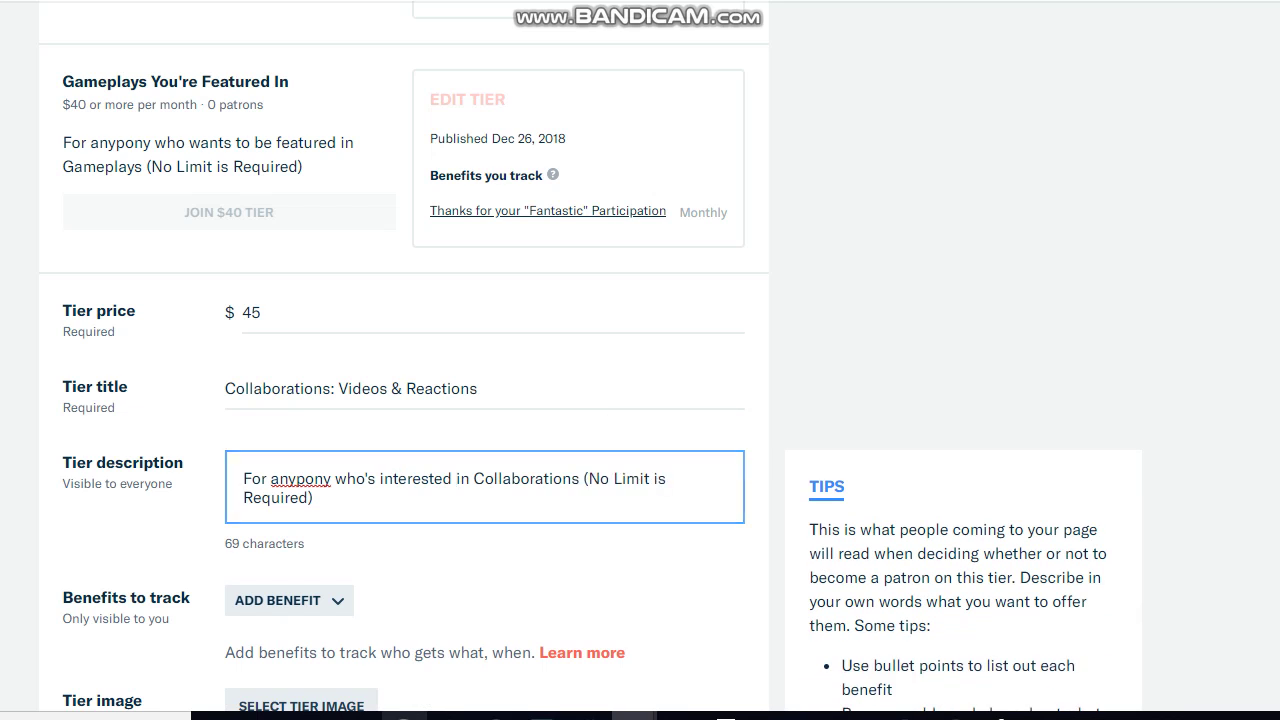
key(ctrl+a)
key(Right)
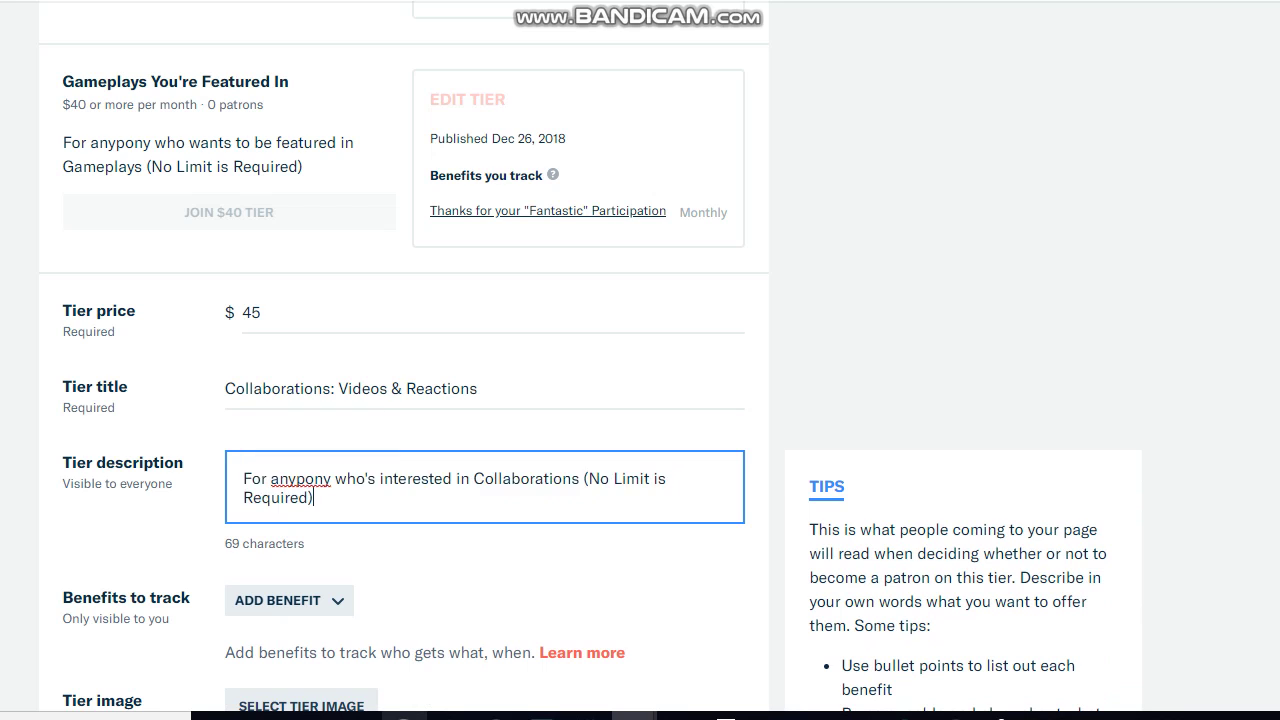
key(BackSpace)
key(BackSpace)
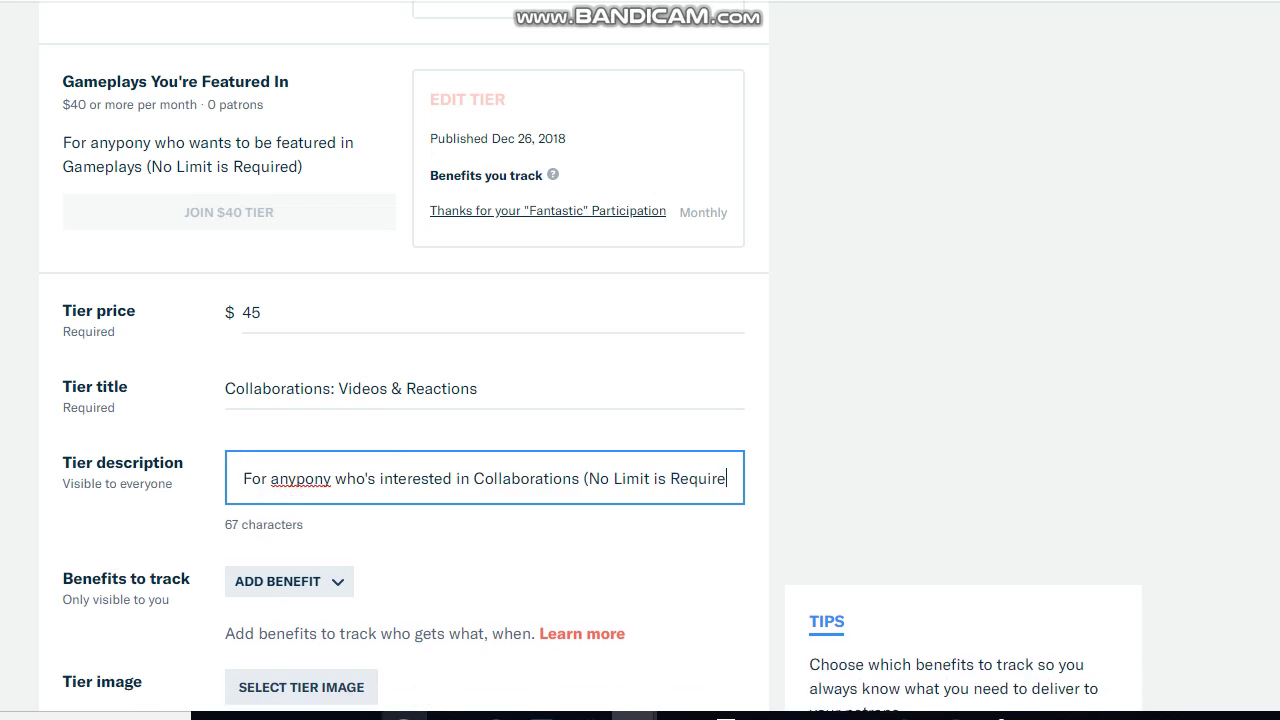
key(BackSpace)
key(BackSpace)
key(BackSpace)
key(BackSpace)
key(BackSpace)
key(BackSpace)
key(BackSpace)
key(BackSpace)
key(BackSpace)
key(BackSpace)
key(BackSpace)
key(BackSpace)
key(BackSpace)
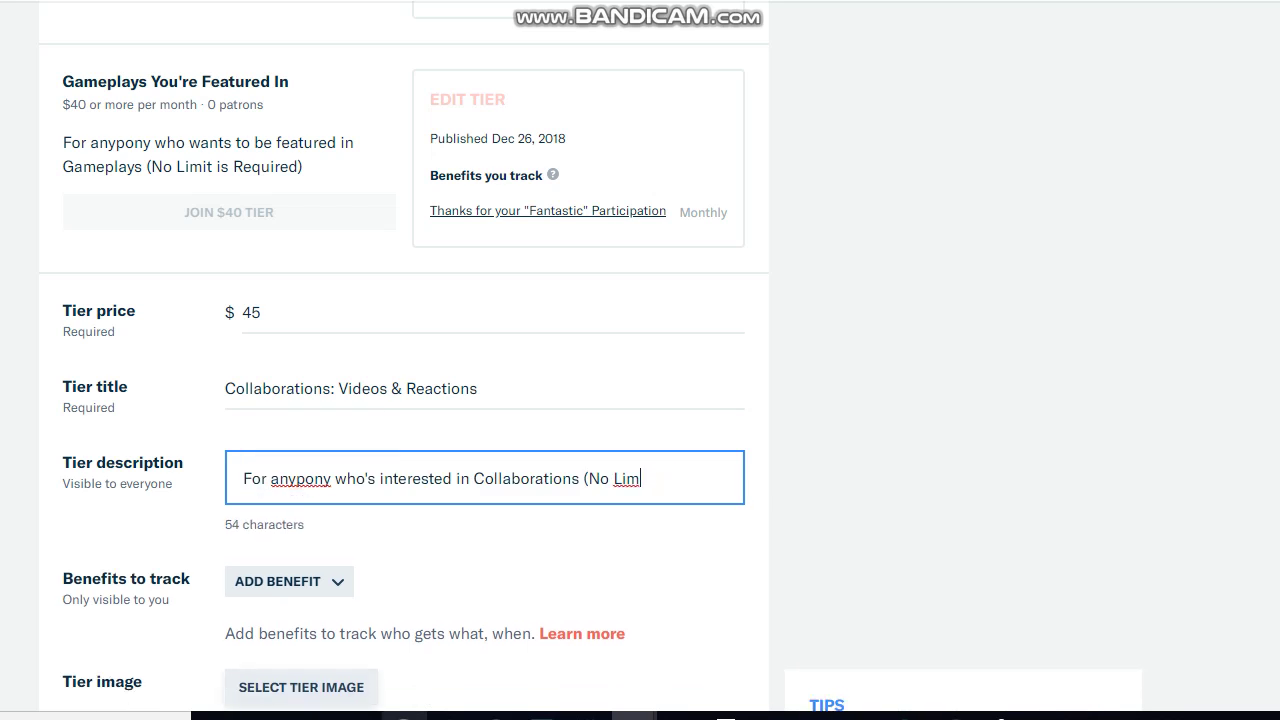
key(BackSpace)
key(BackSpace)
key(BackSpace)
key(BackSpace)
key(BackSpace)
key(BackSpace)
key(BackSpace)
key(BackSpace)
key(BackSpace)
key(BackSpace)
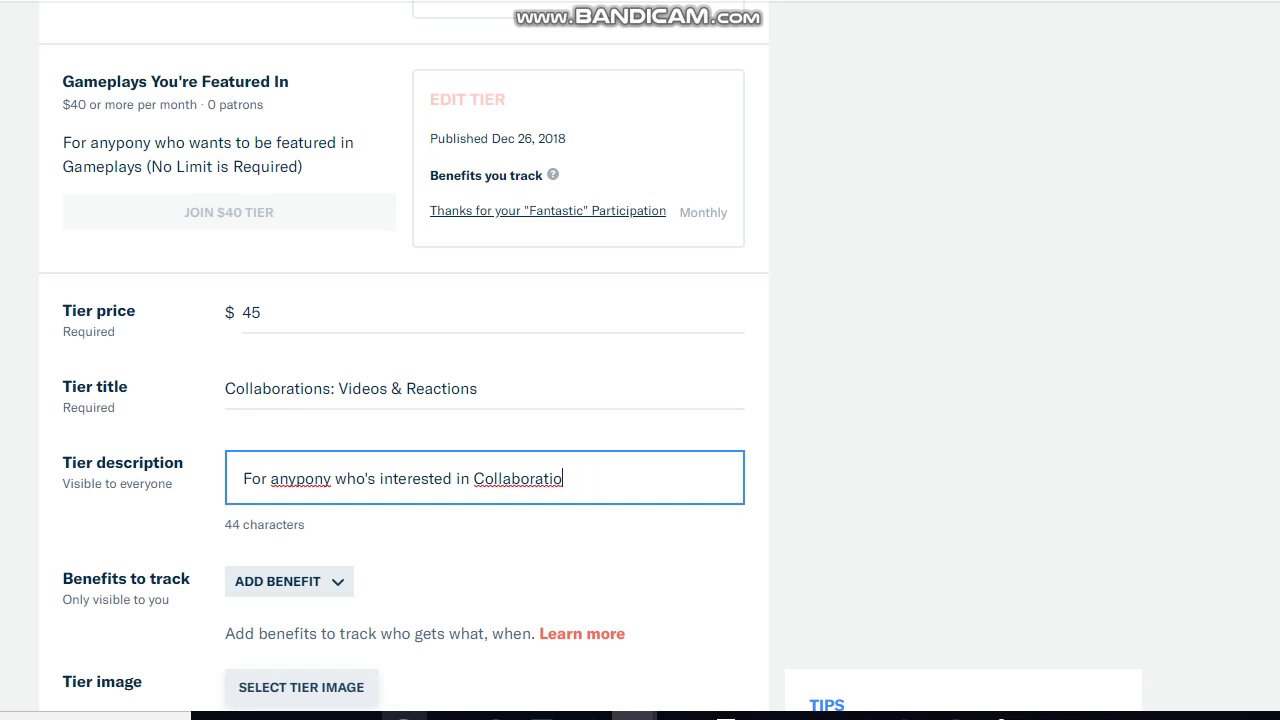
key(BackSpace)
key(BackSpace)
text(ing w)
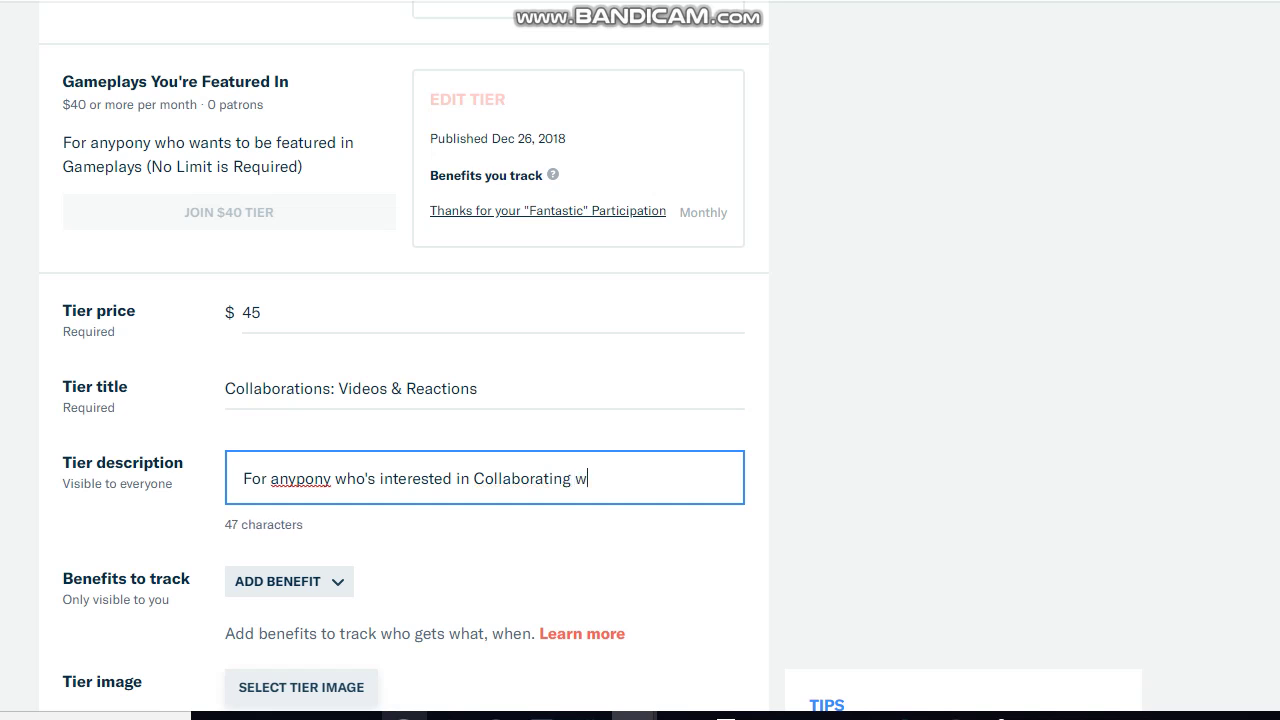
text(ith another Y)
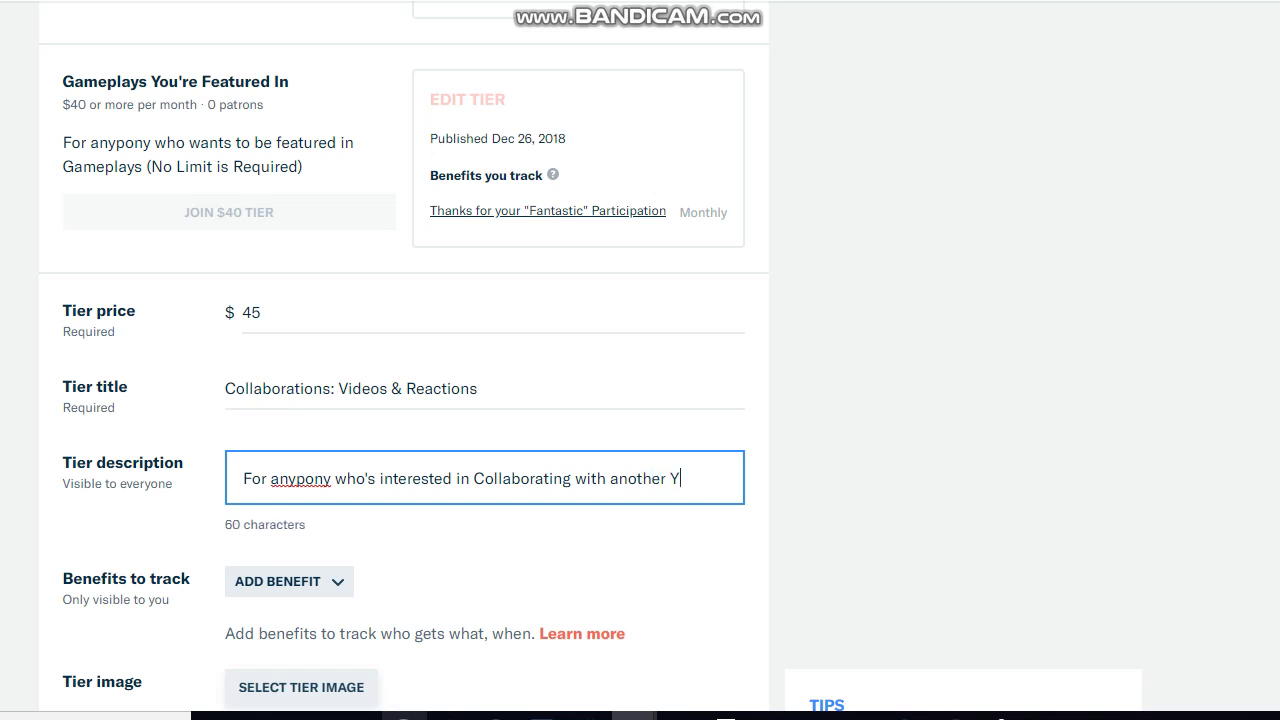
text(ouTuber)
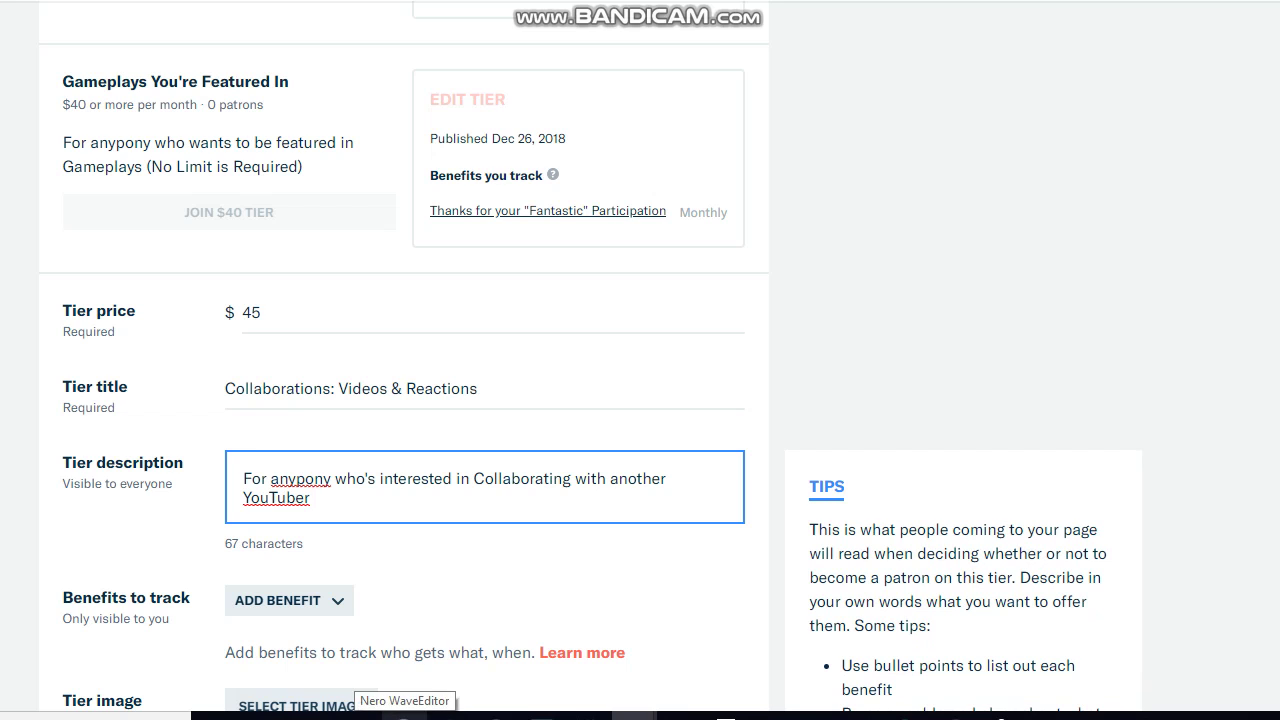
Review the remaining settings of the $45 "Collaborations: Videos & Reactions" tier and save it.
scroll(640, 360, down, 2)
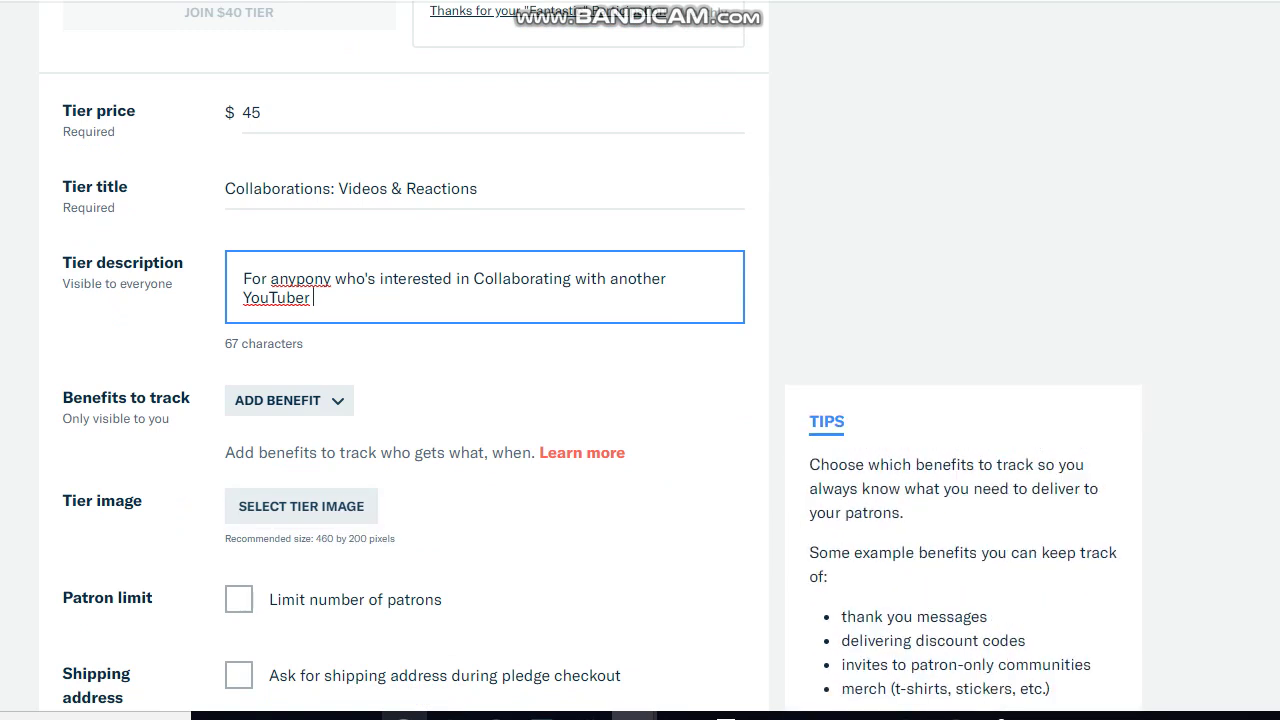
scroll(640, 360, down, 2)
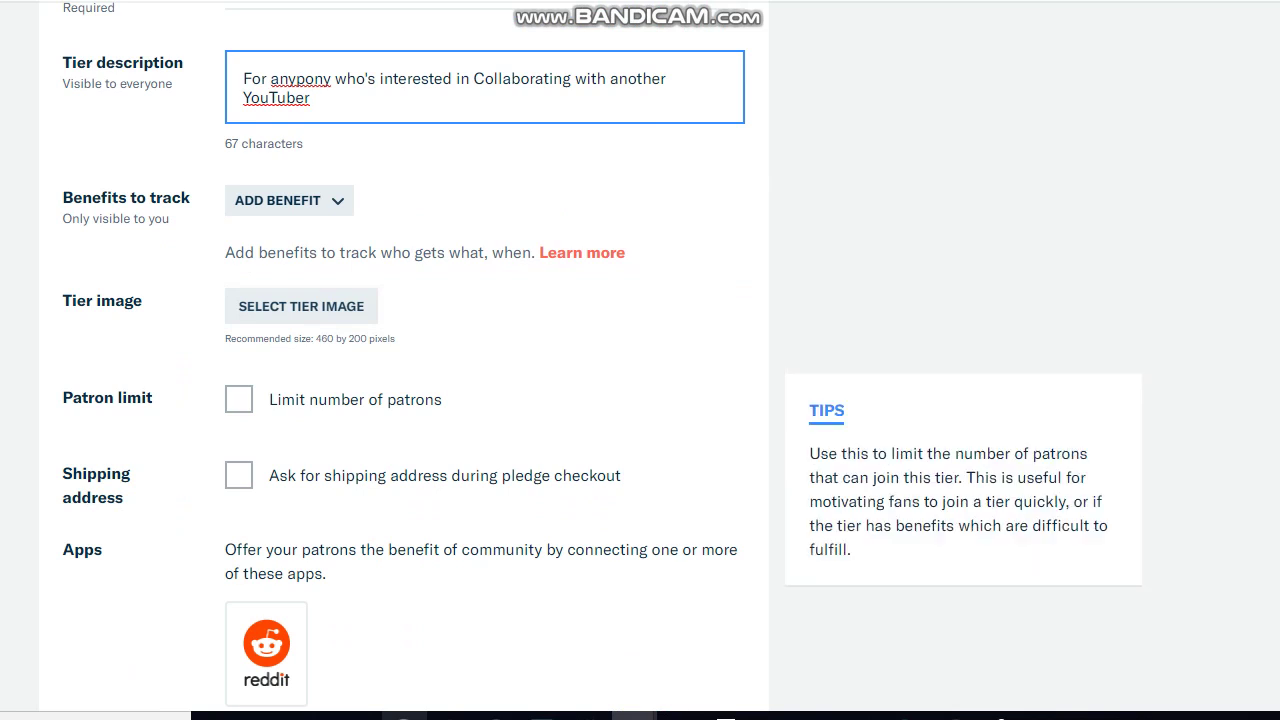
scroll(640, 360, down, 1)
scroll(640, 360, down, 5)
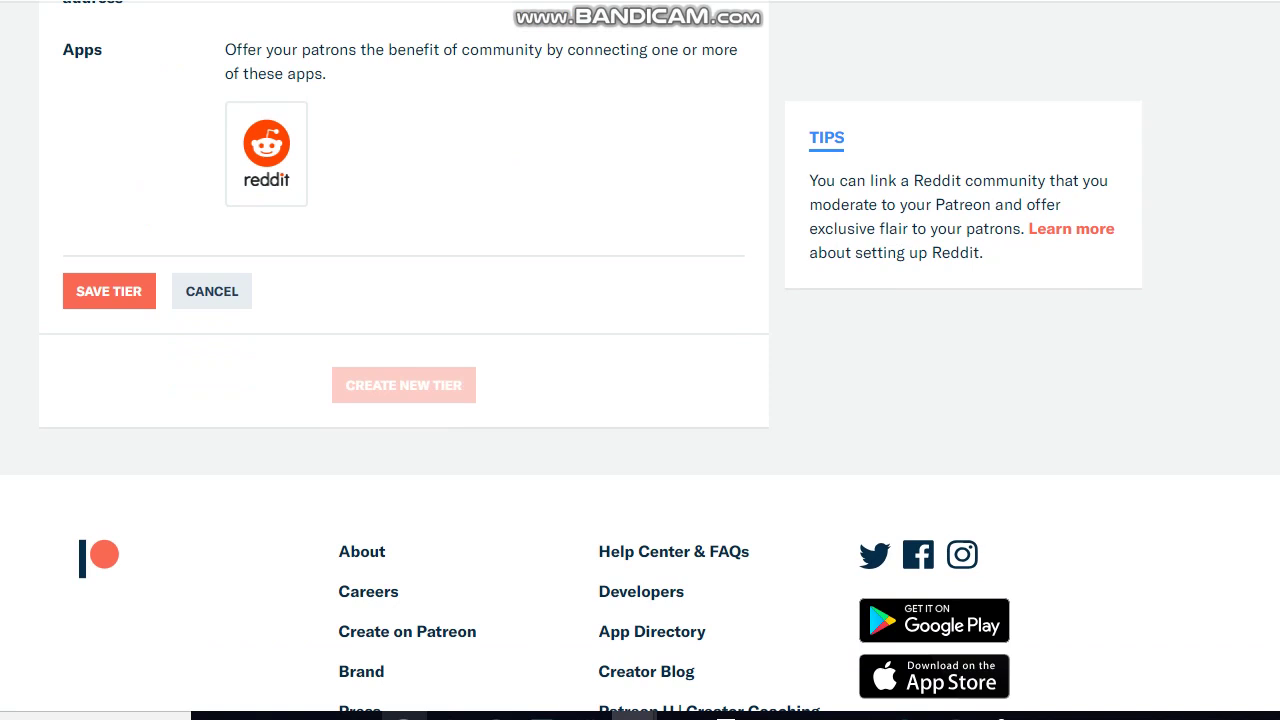
scroll(640, 360, up, 2)
scroll(640, 360, up, 7)
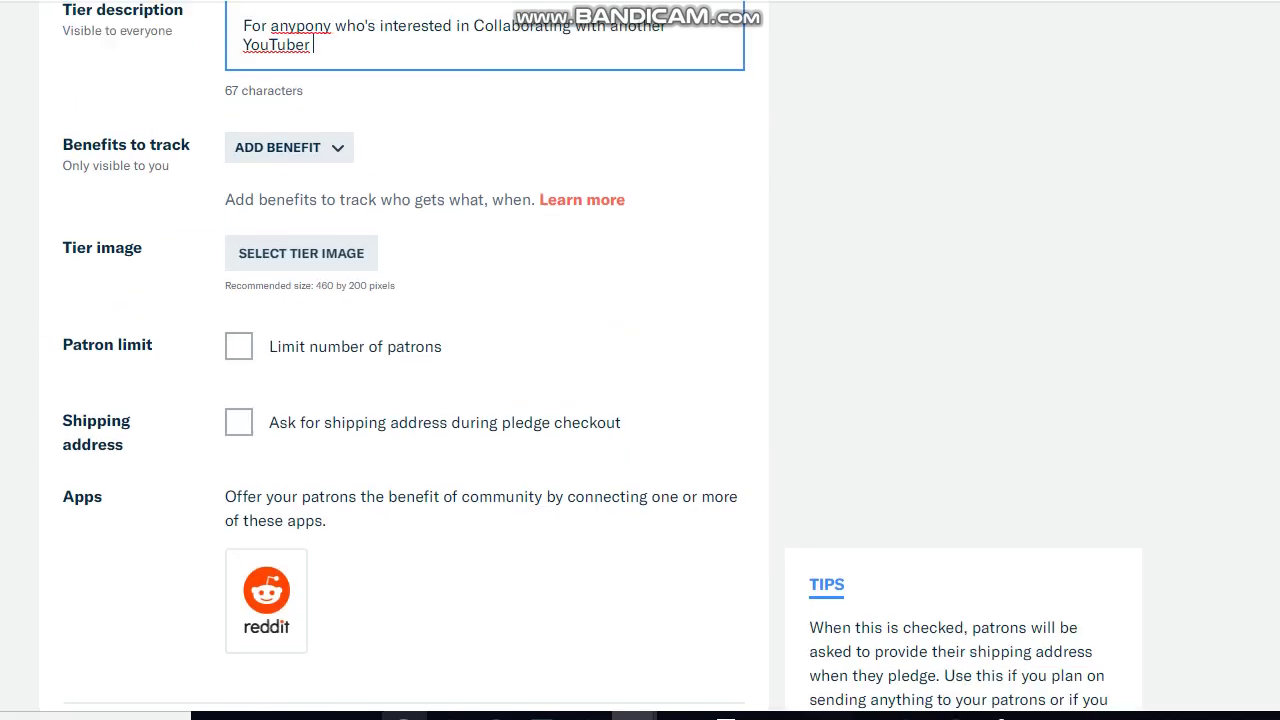
scroll(640, 360, down, 8)
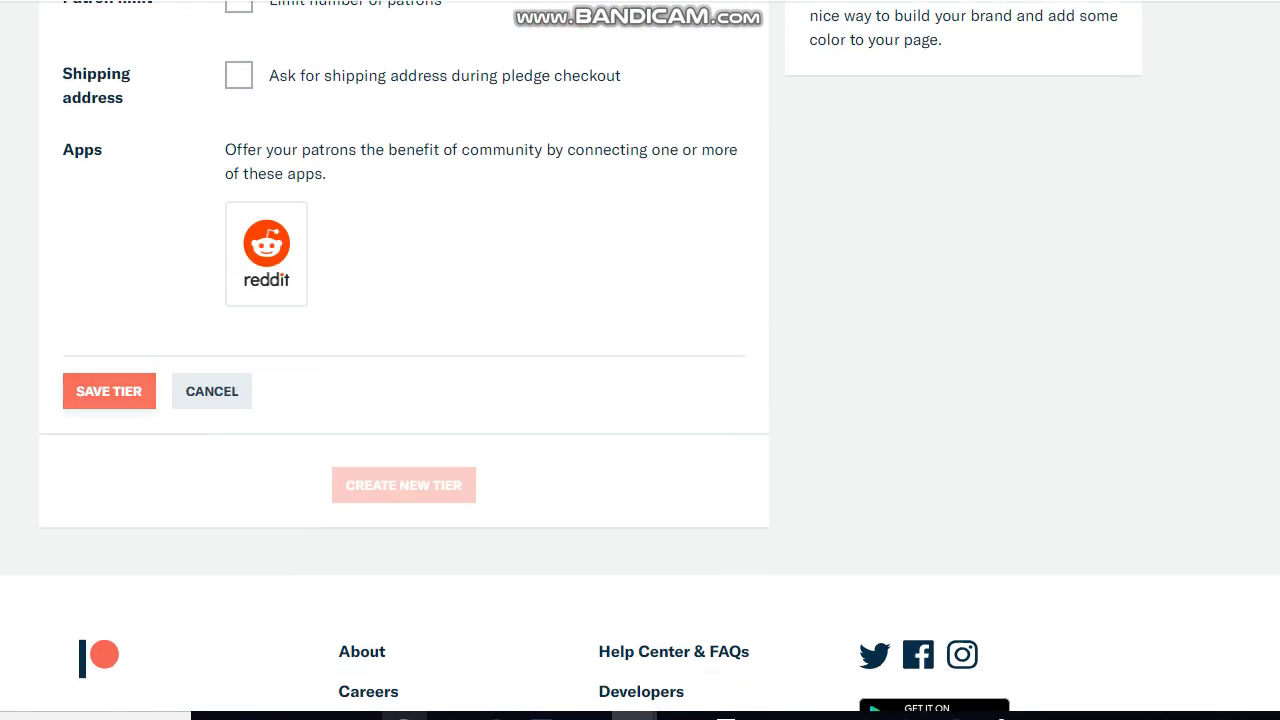
click(109, 391)
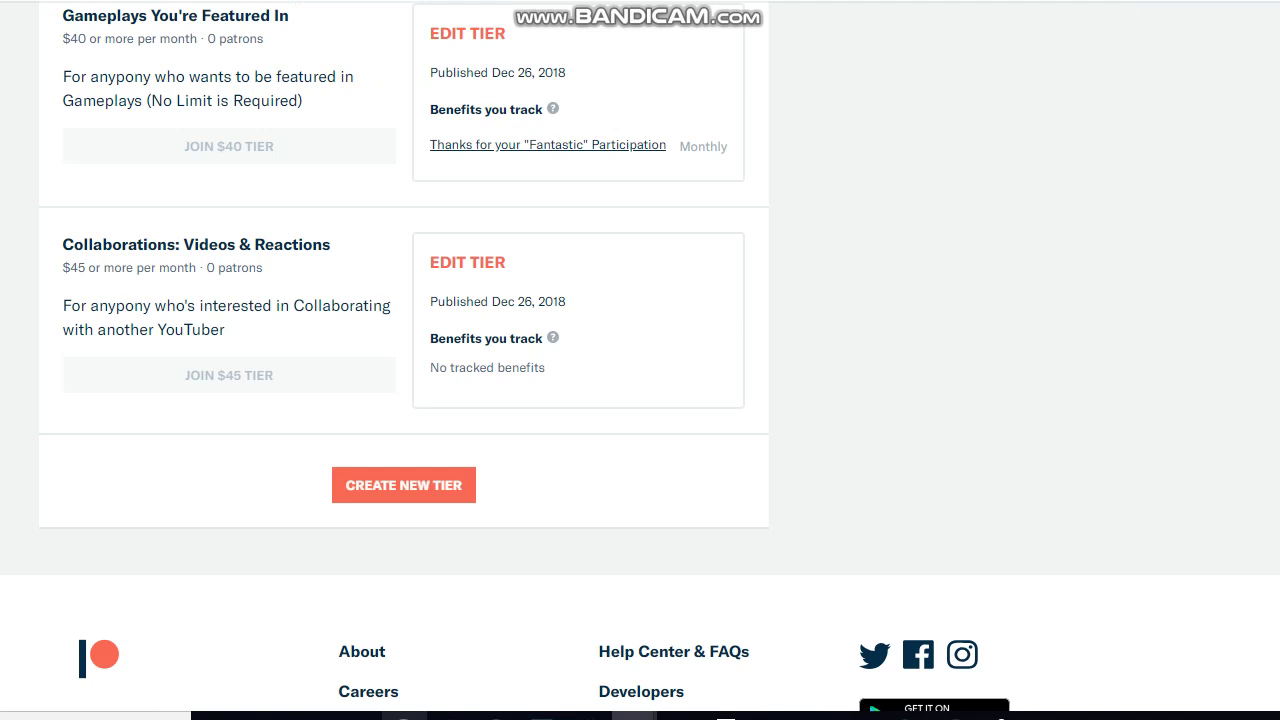
Look over the saved tiers and start creating another tier below the $45 collaborations tier.
scroll(640, 360, up, 4)
scroll(640, 360, up, 3)
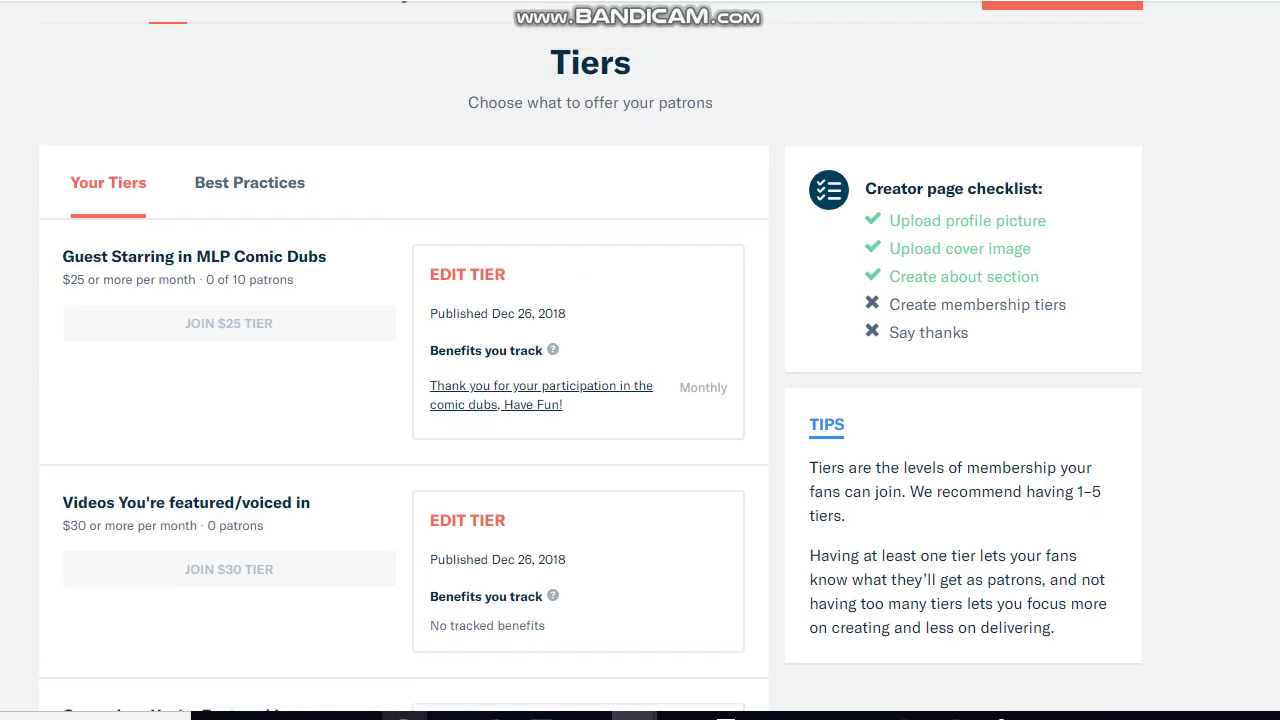
scroll(640, 360, down, 1)
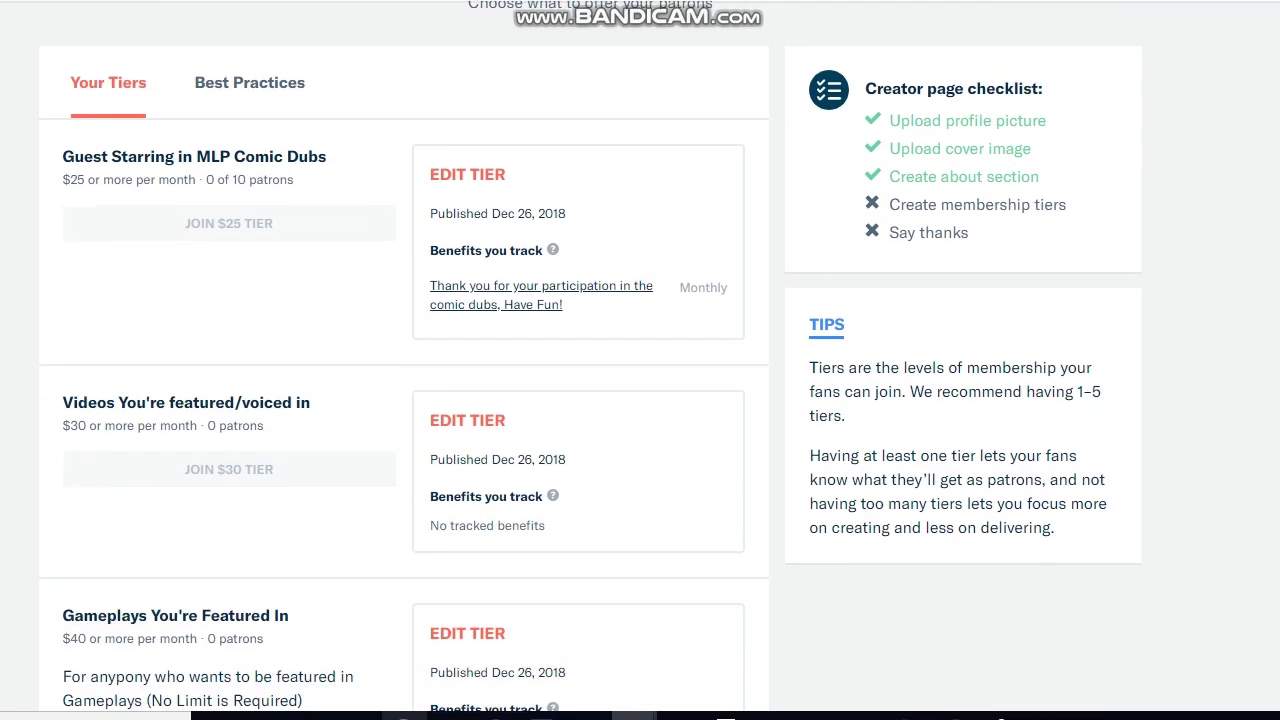
scroll(640, 360, down, 2)
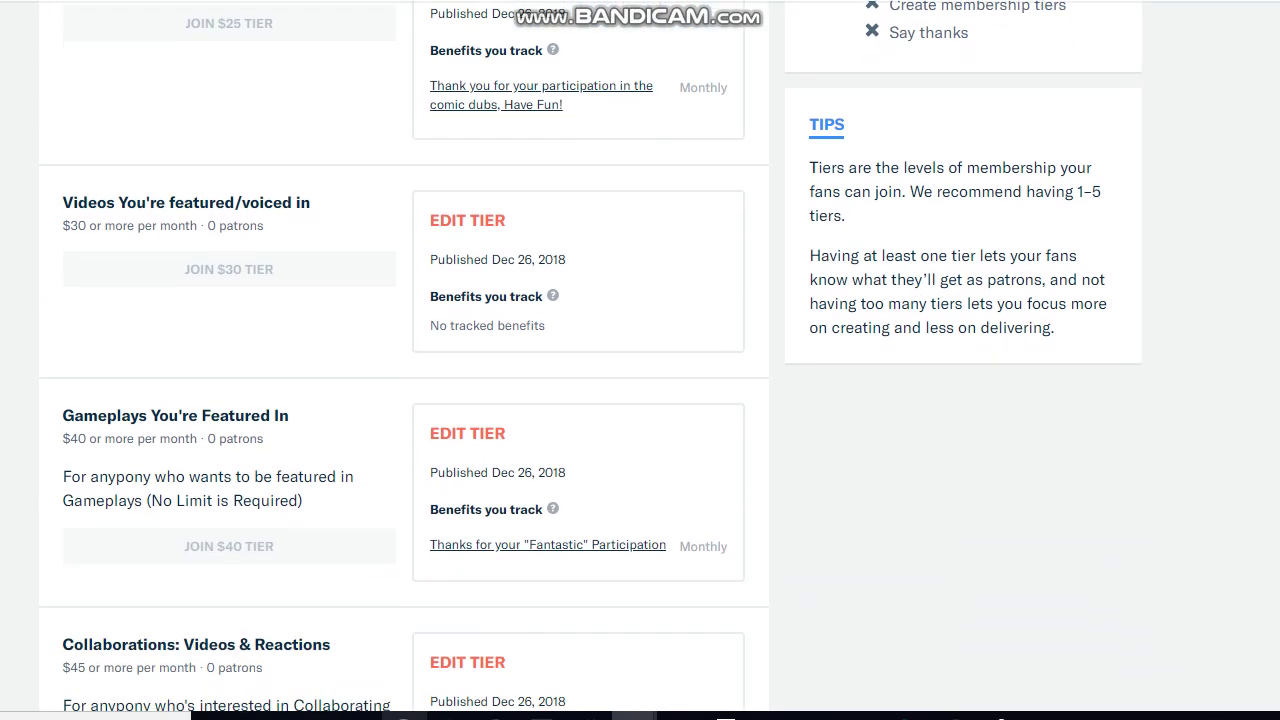
scroll(640, 360, down, 2)
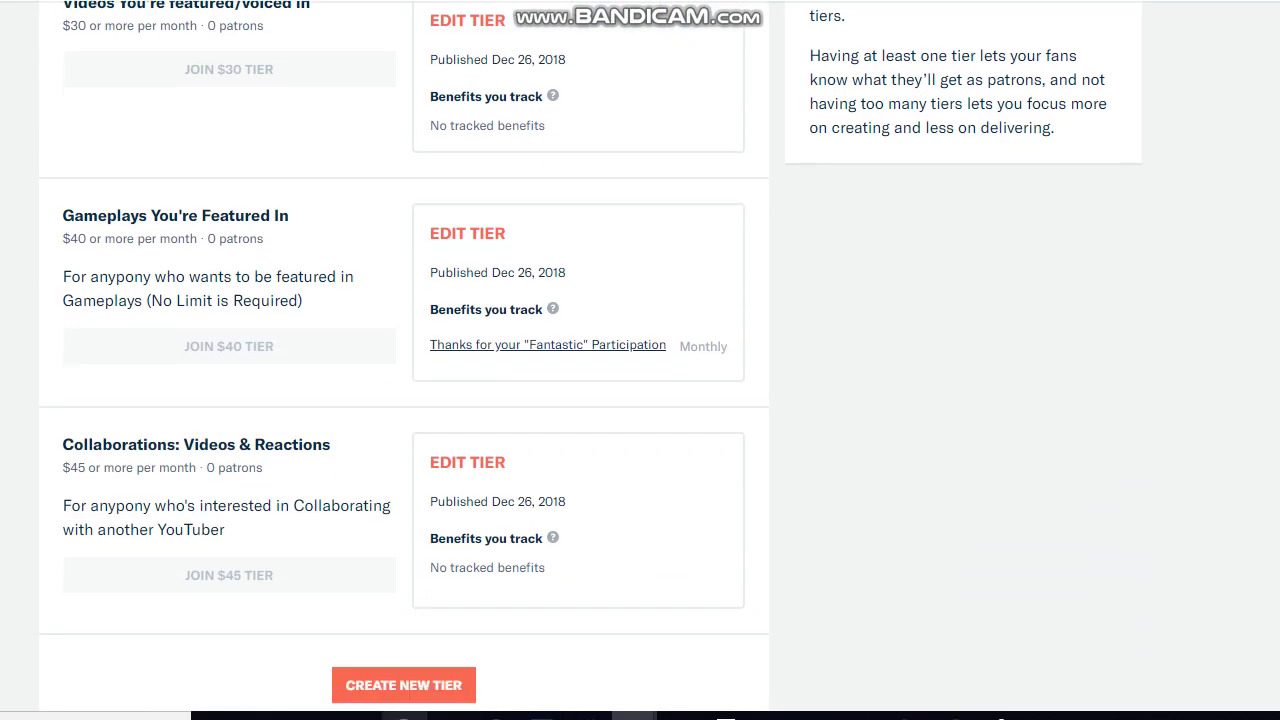
scroll(640, 360, down, 1)
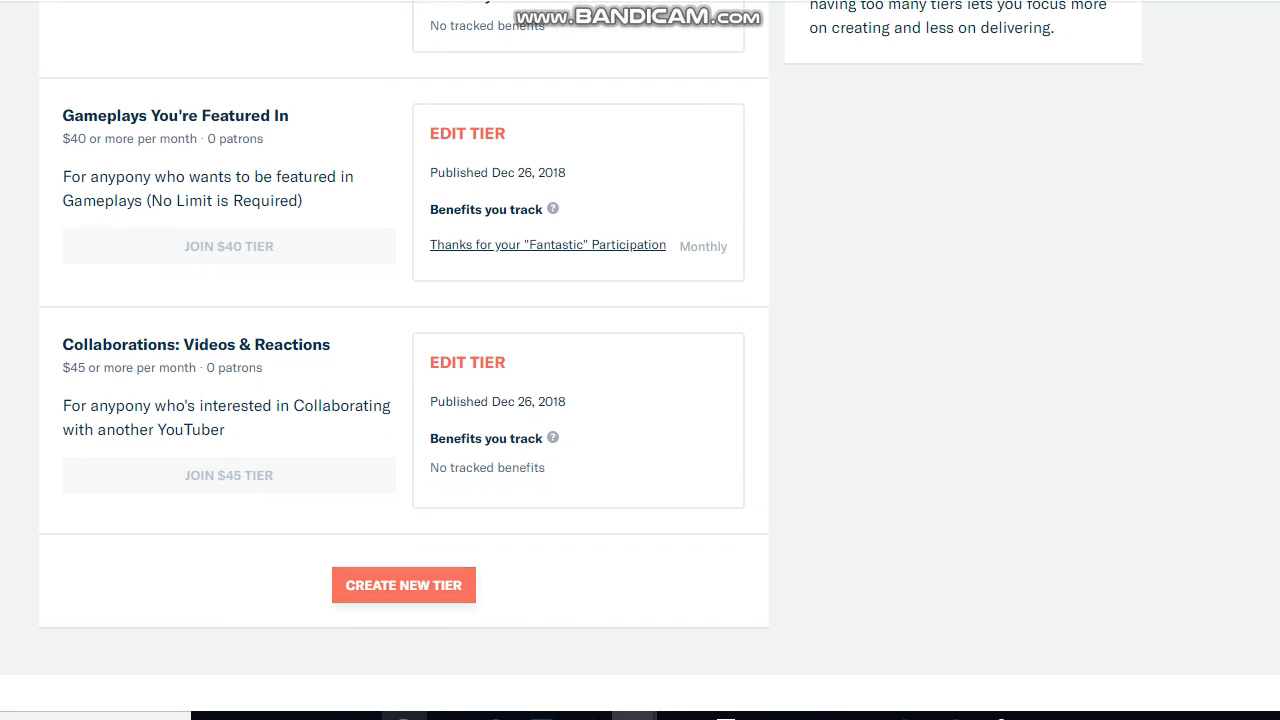
click(403, 585)
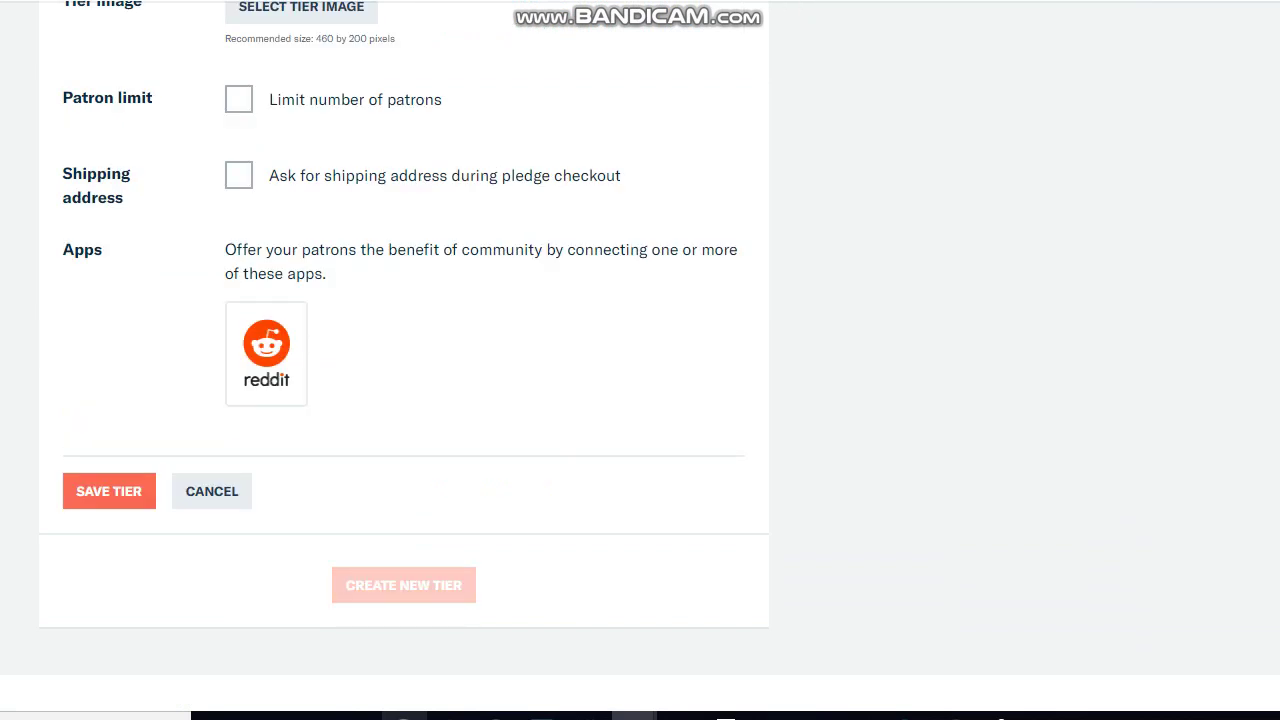
scroll(403, 360, up, 4)
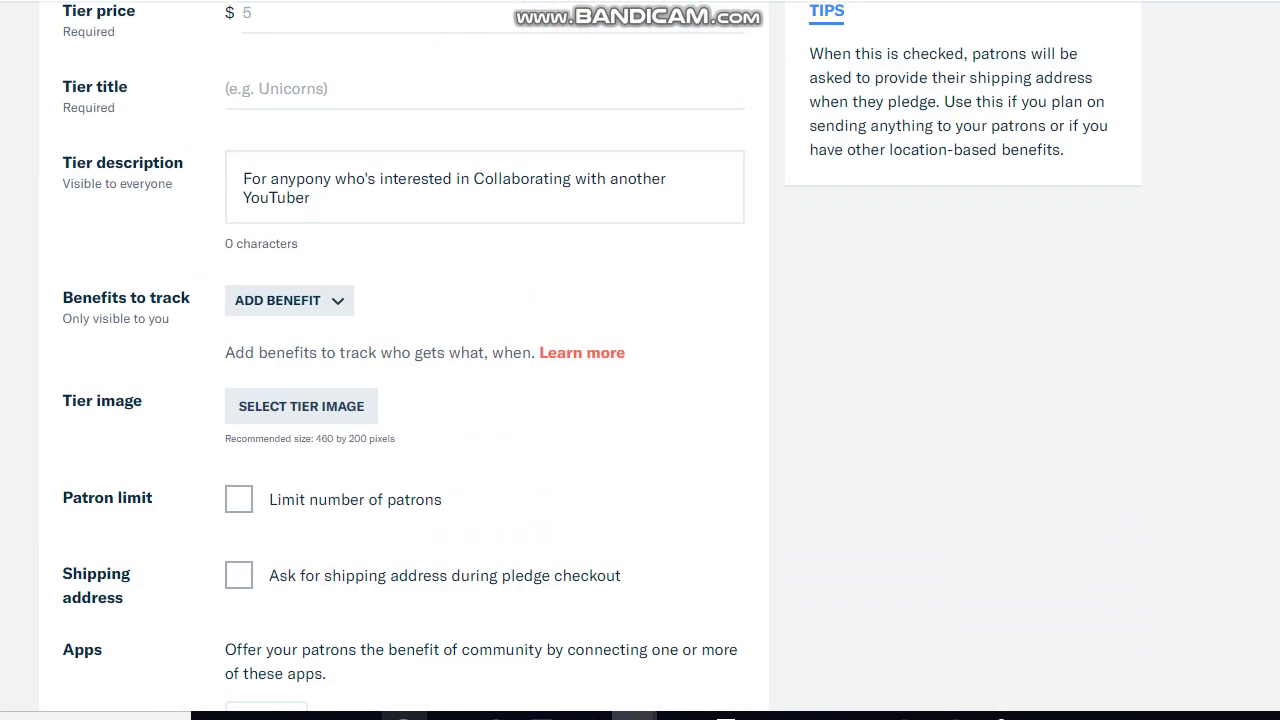
scroll(403, 360, up, 3)
Title the new tier "Special Shoutouts".
click(400, 390)
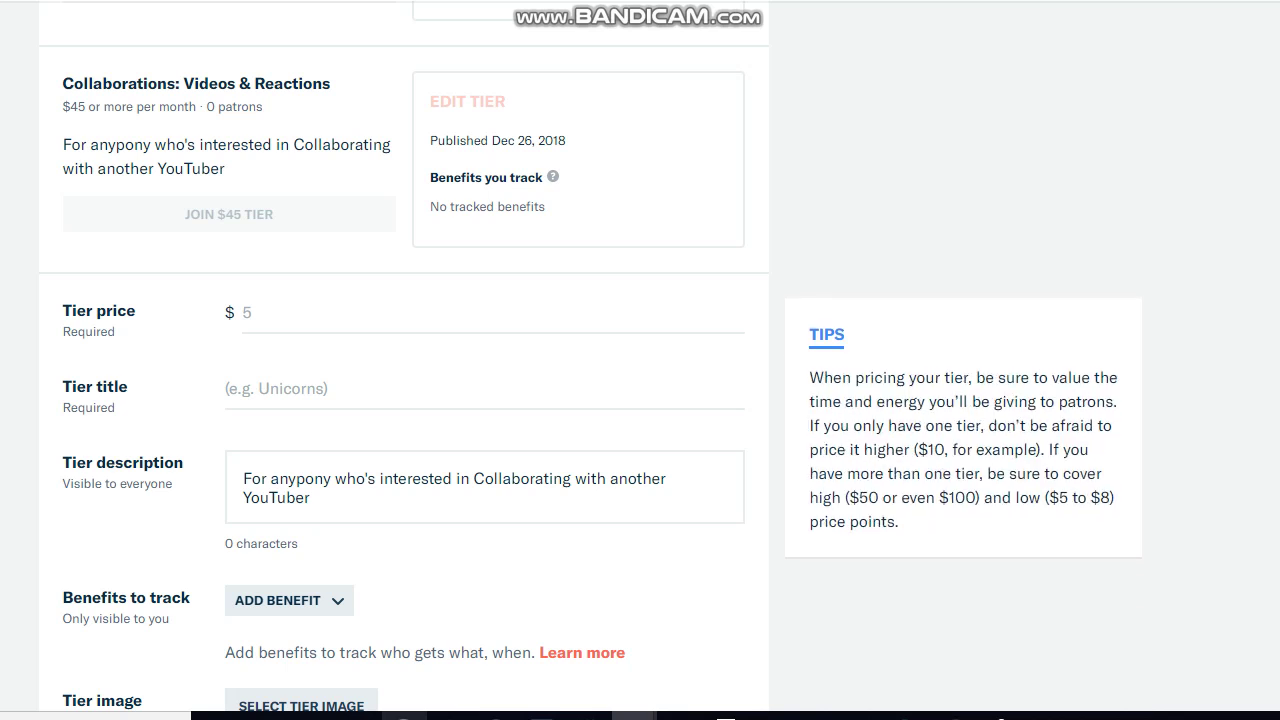
click(484, 389)
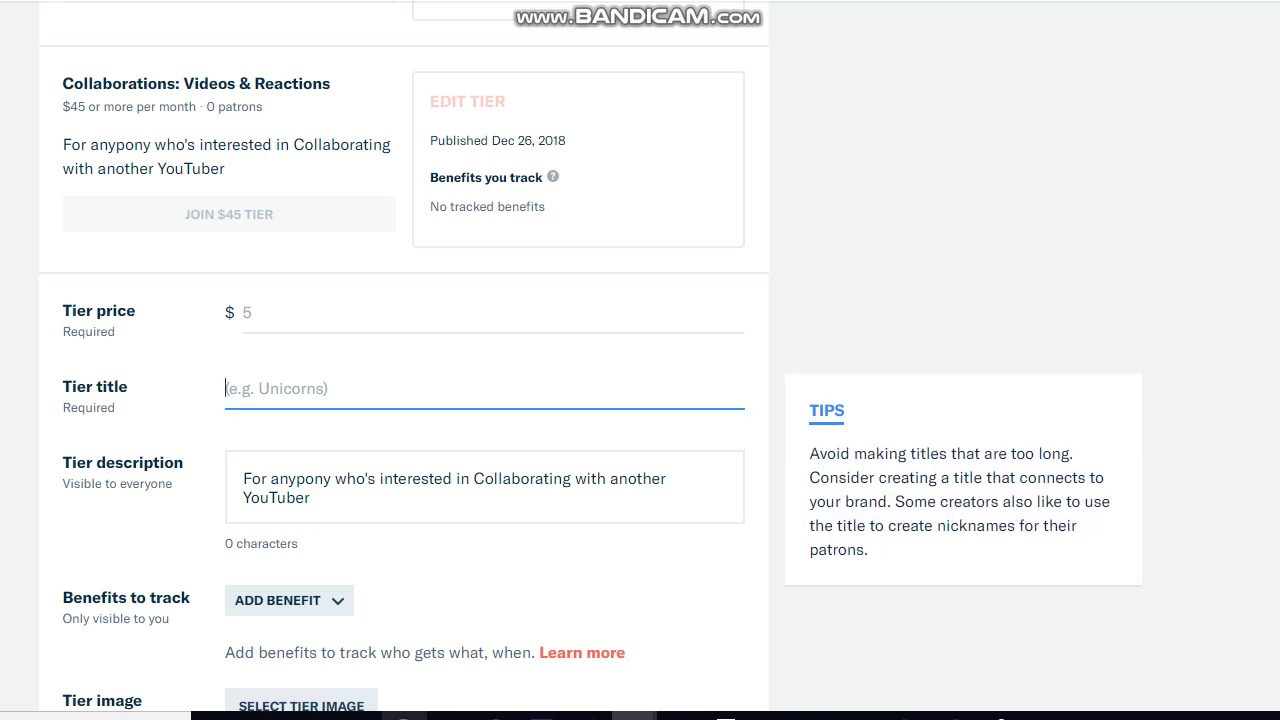
text(Special Shout)
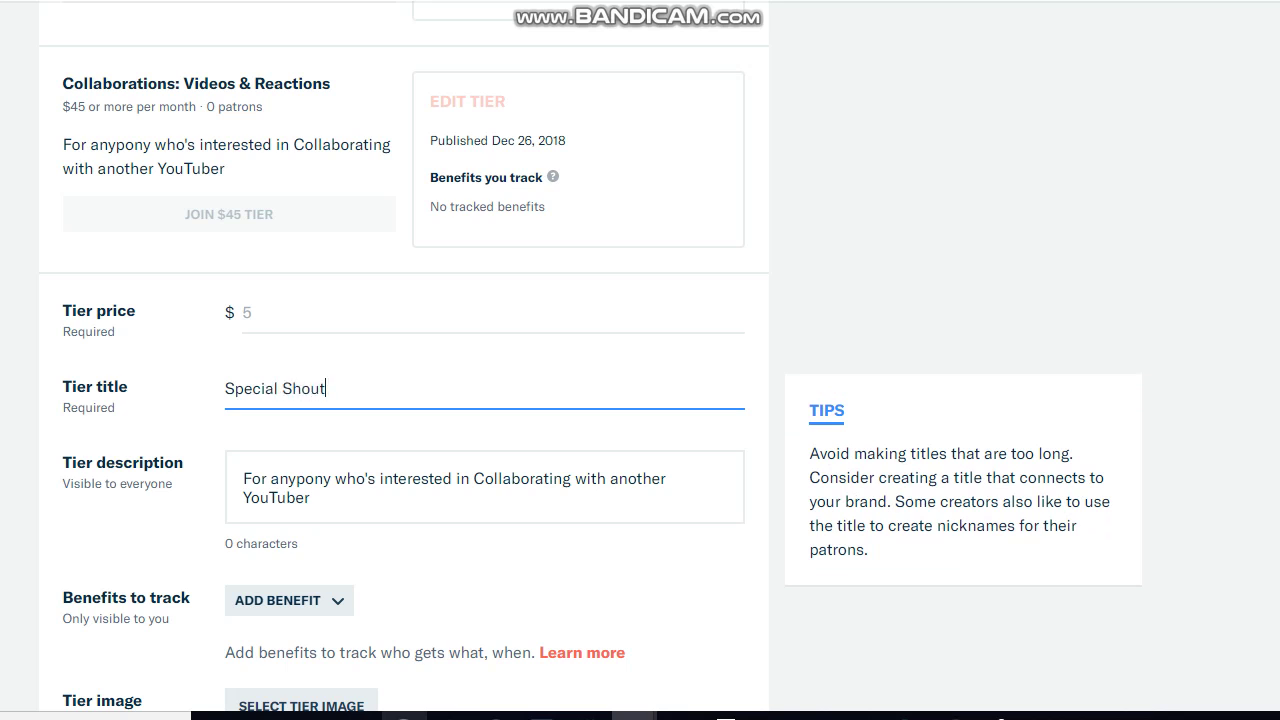
text(outs)
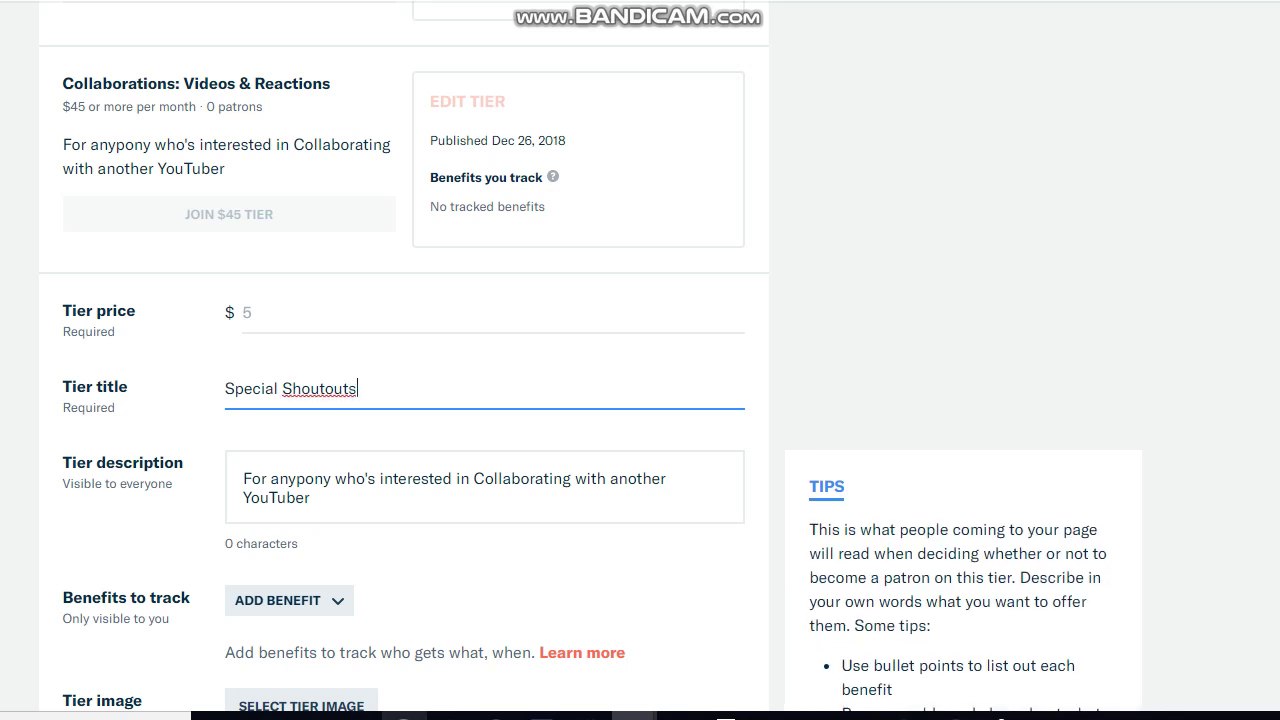
Reword the Special Shoutouts tier description to "For anypony who wants to be featured will be on the "Featured Channels" List".
drag(520, 497, 366, 478)
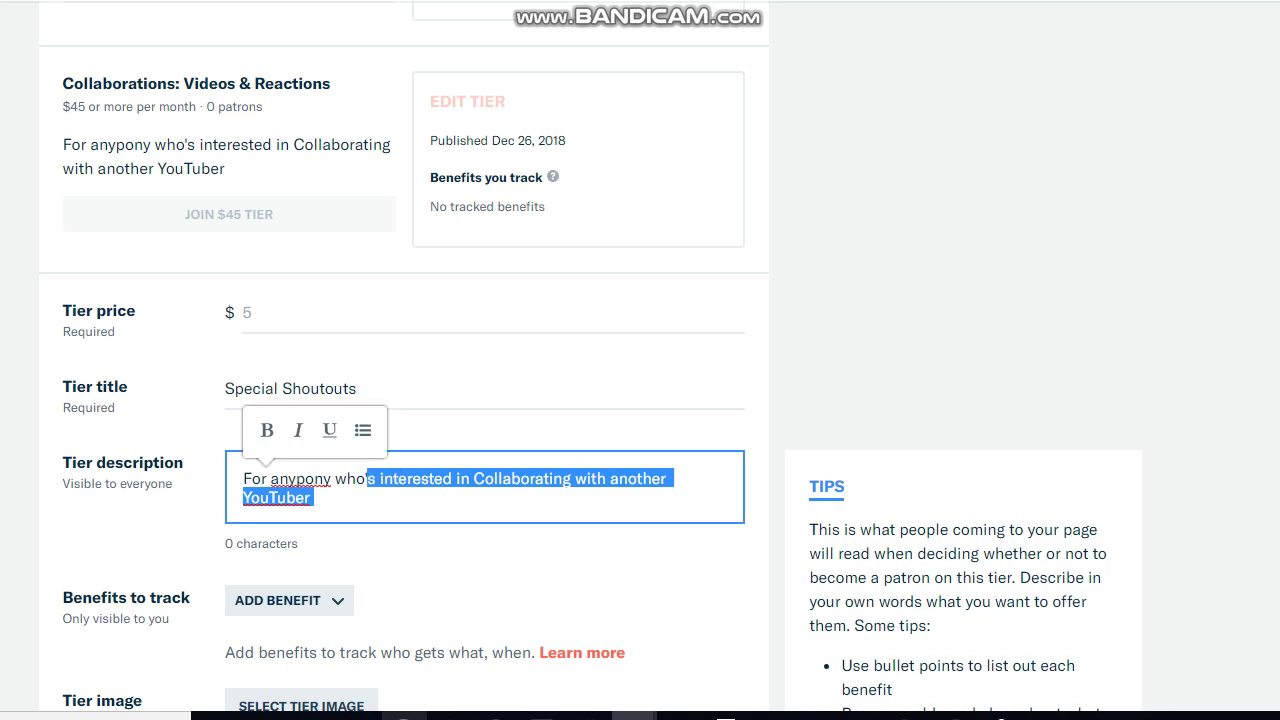
key(BackSpace)
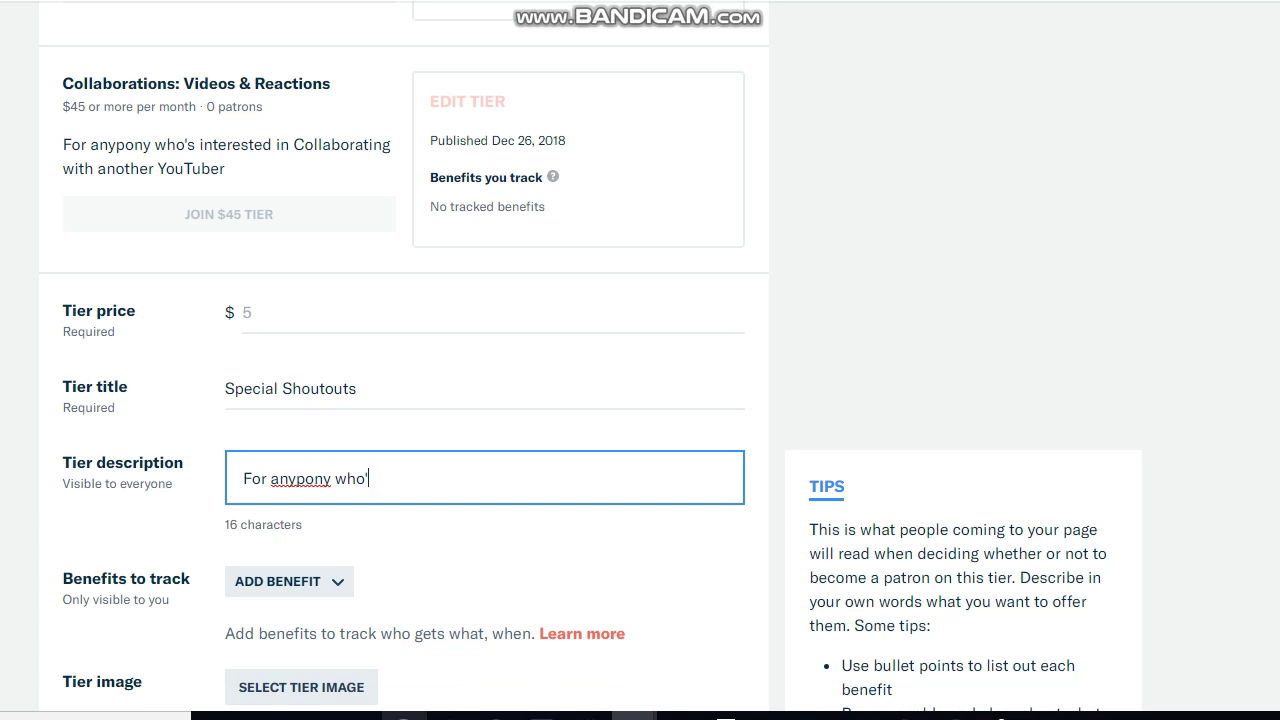
key(BackSpace)
text(wants to)
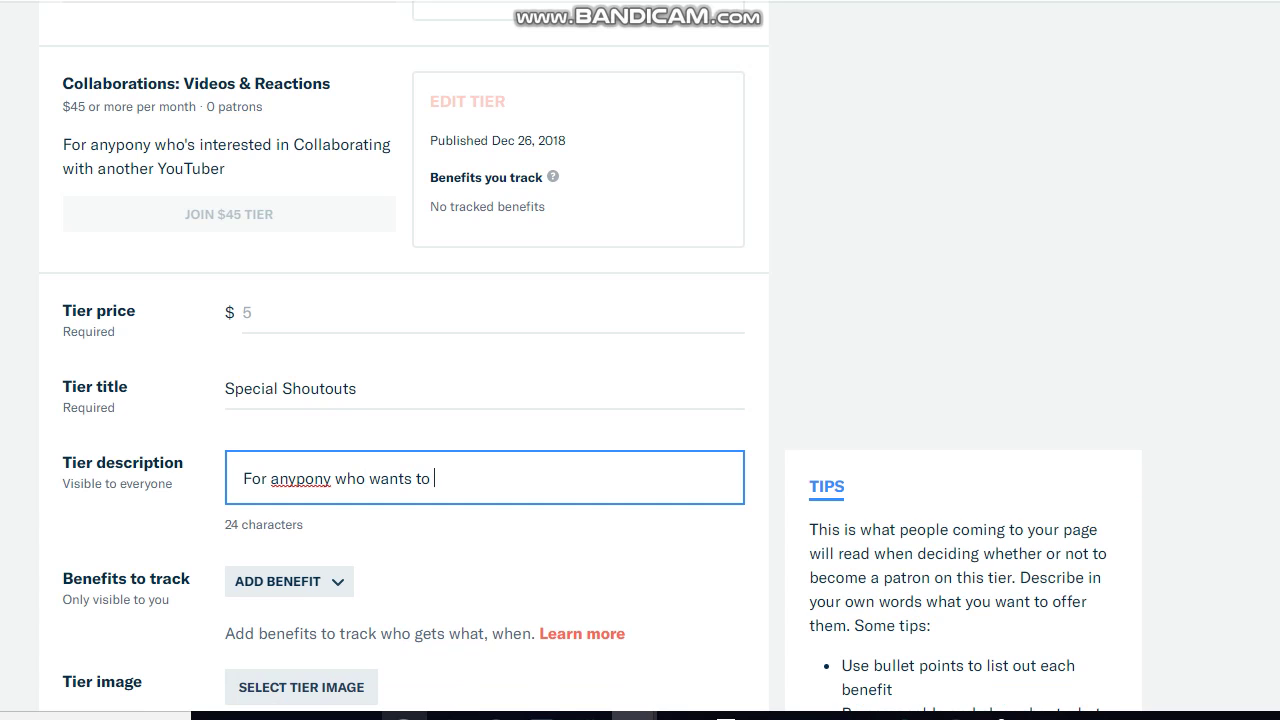
text(be feature)
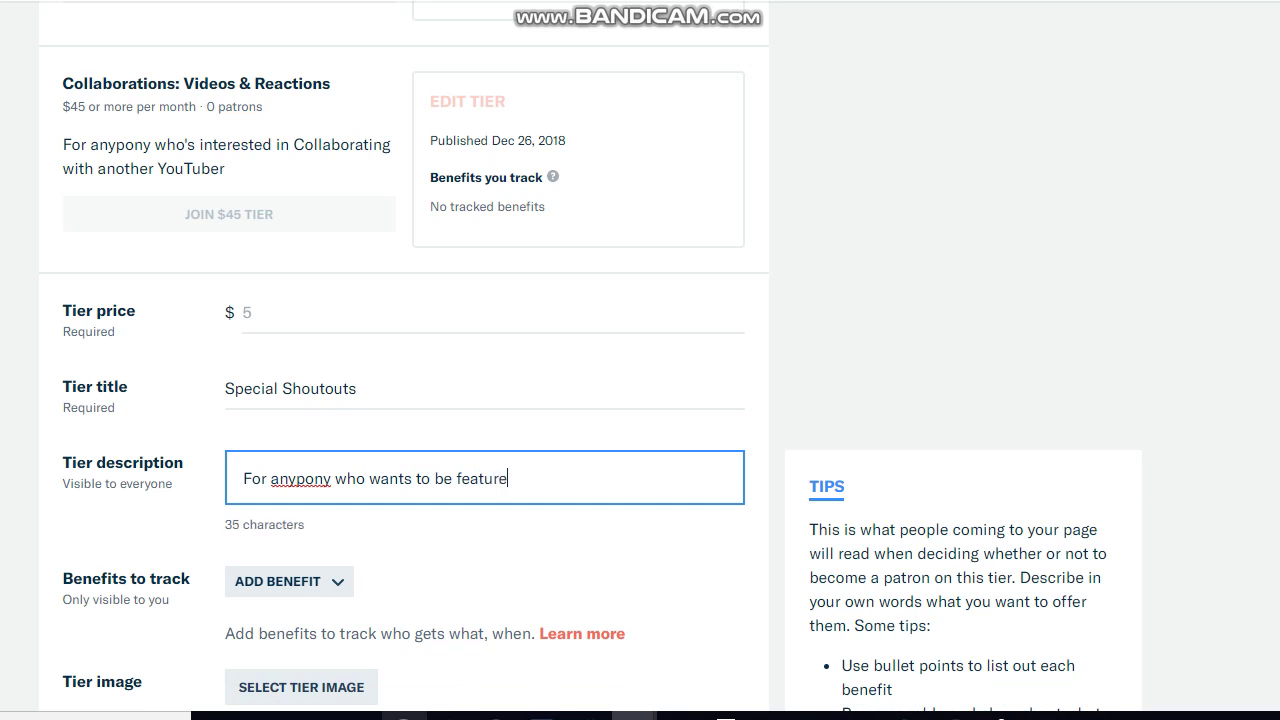
text(d will  be on )
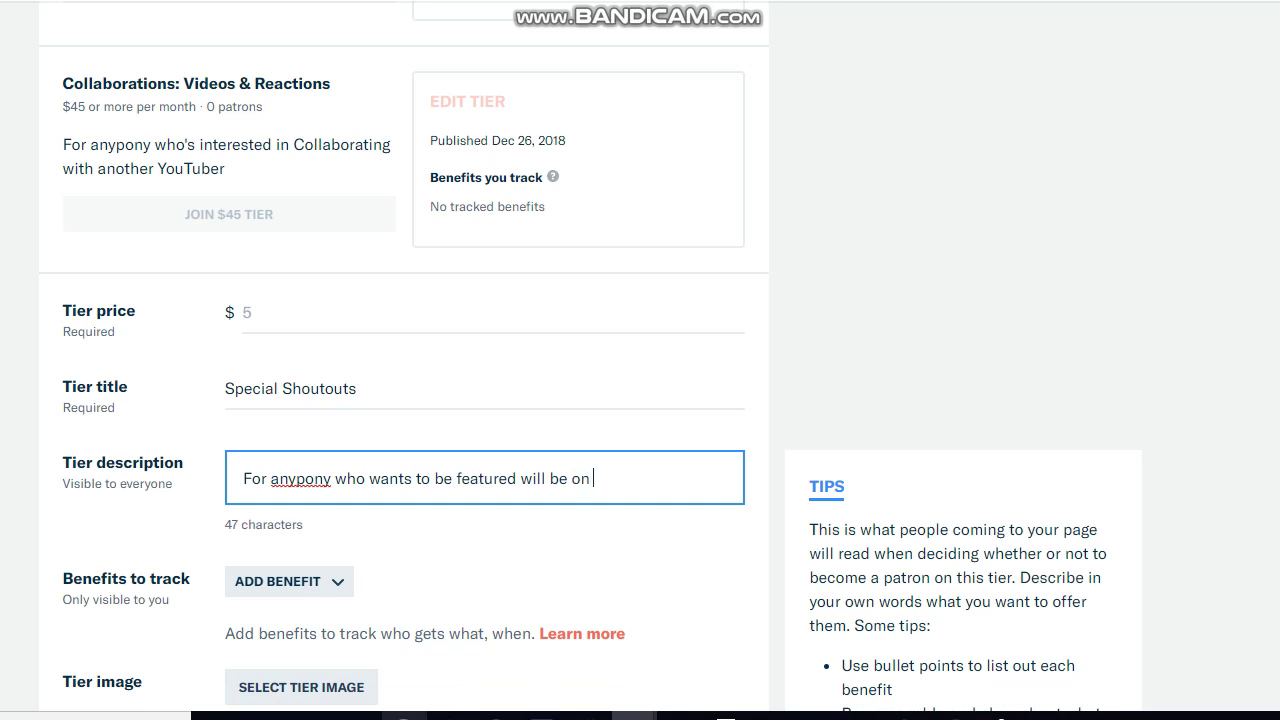
text(the "Fe)
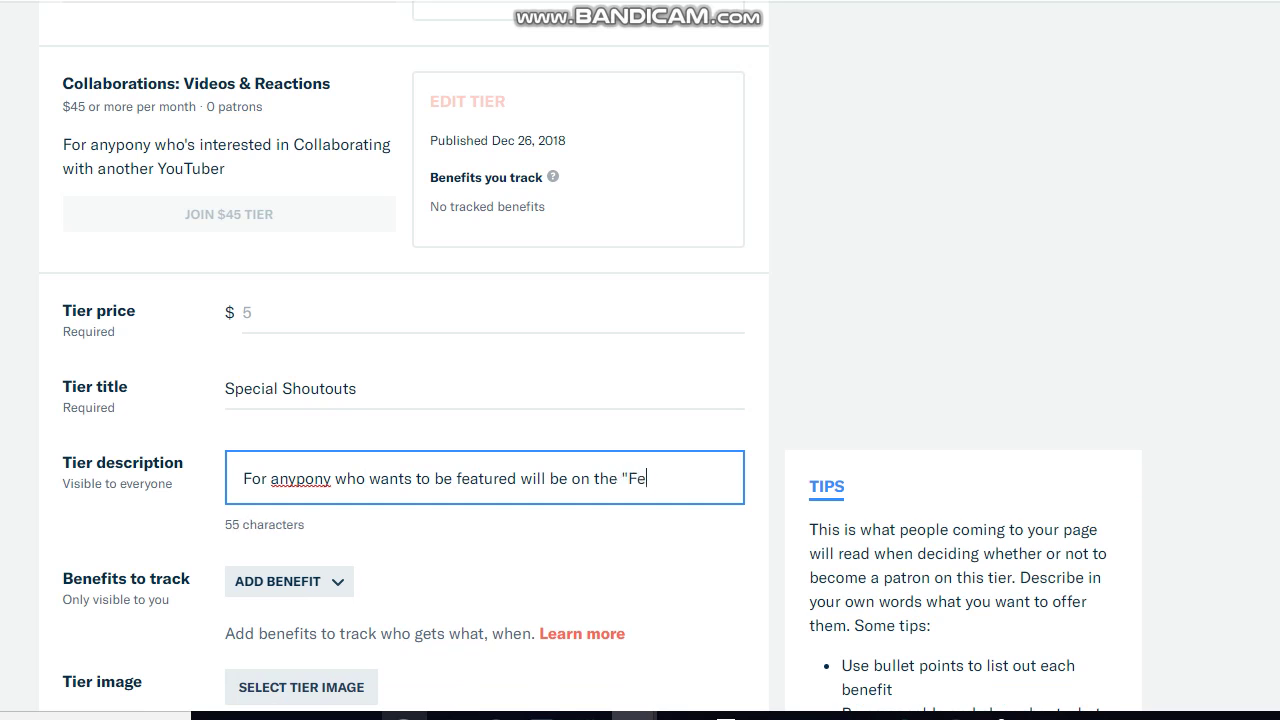
text(atured )
text(Chann)
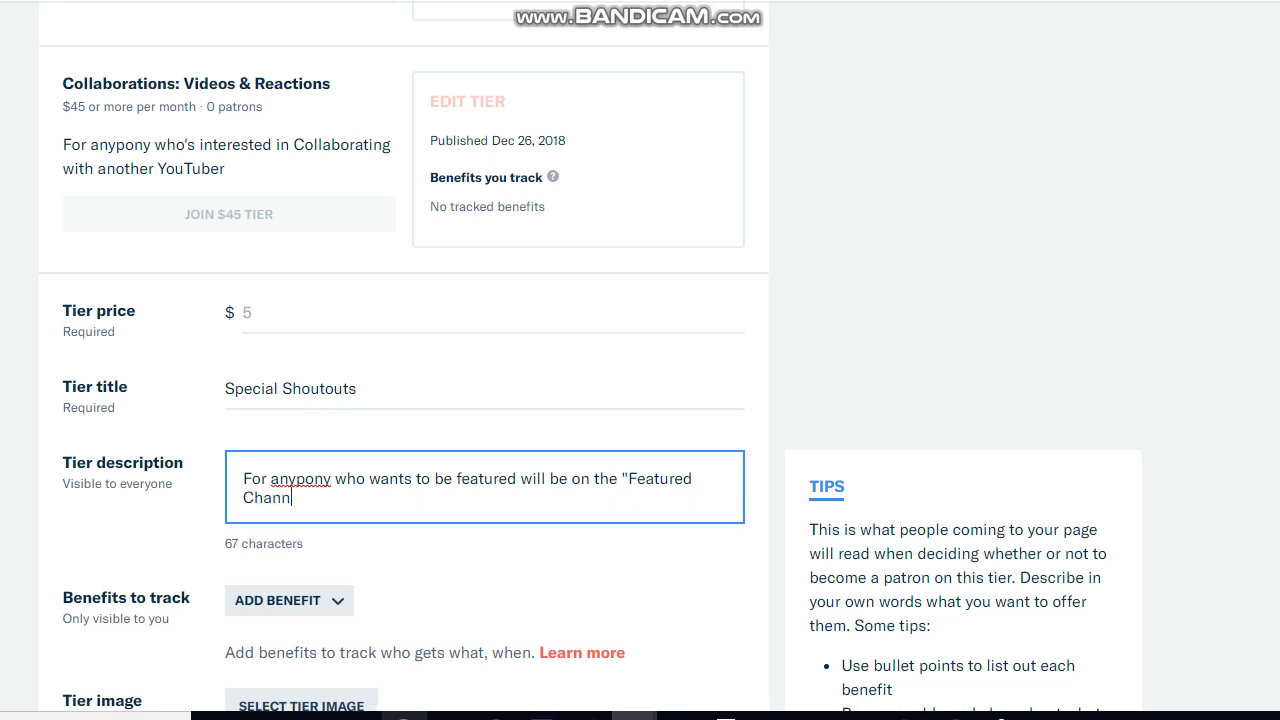
text(els")
text(List)
Set the Special Shoutouts tier price to $50 and save the tier.
click(243, 312)
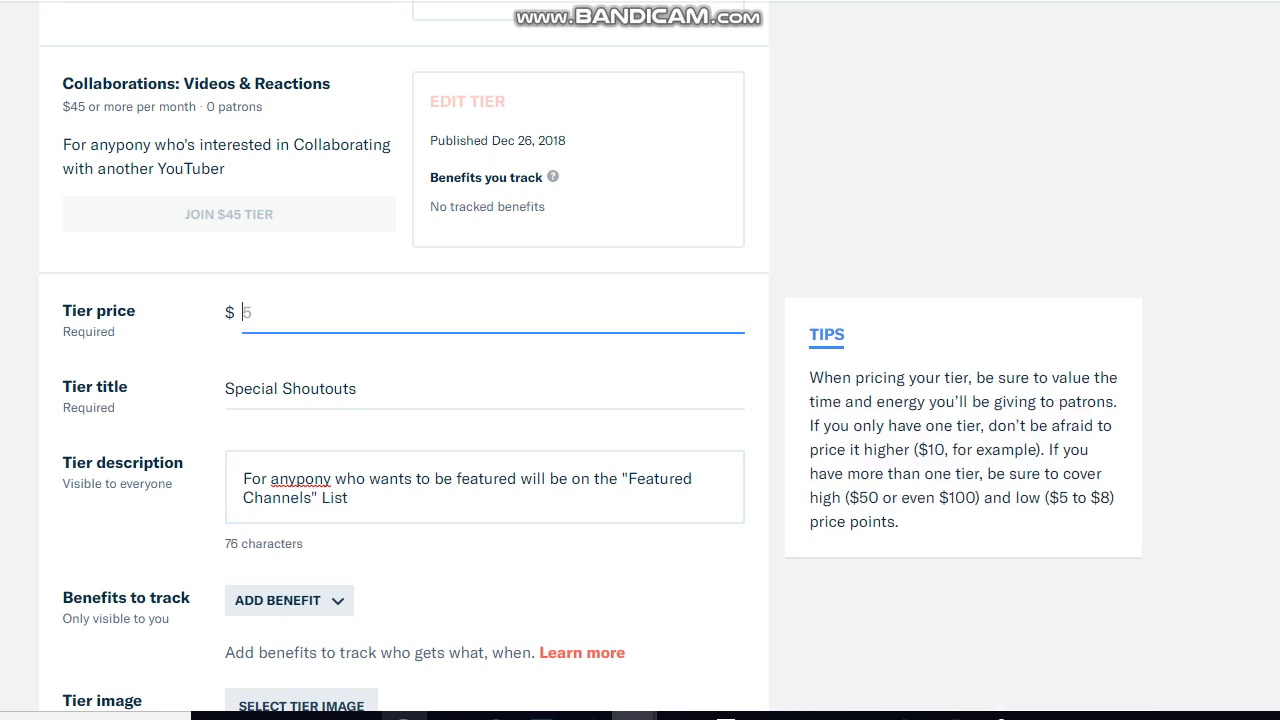
text(50)
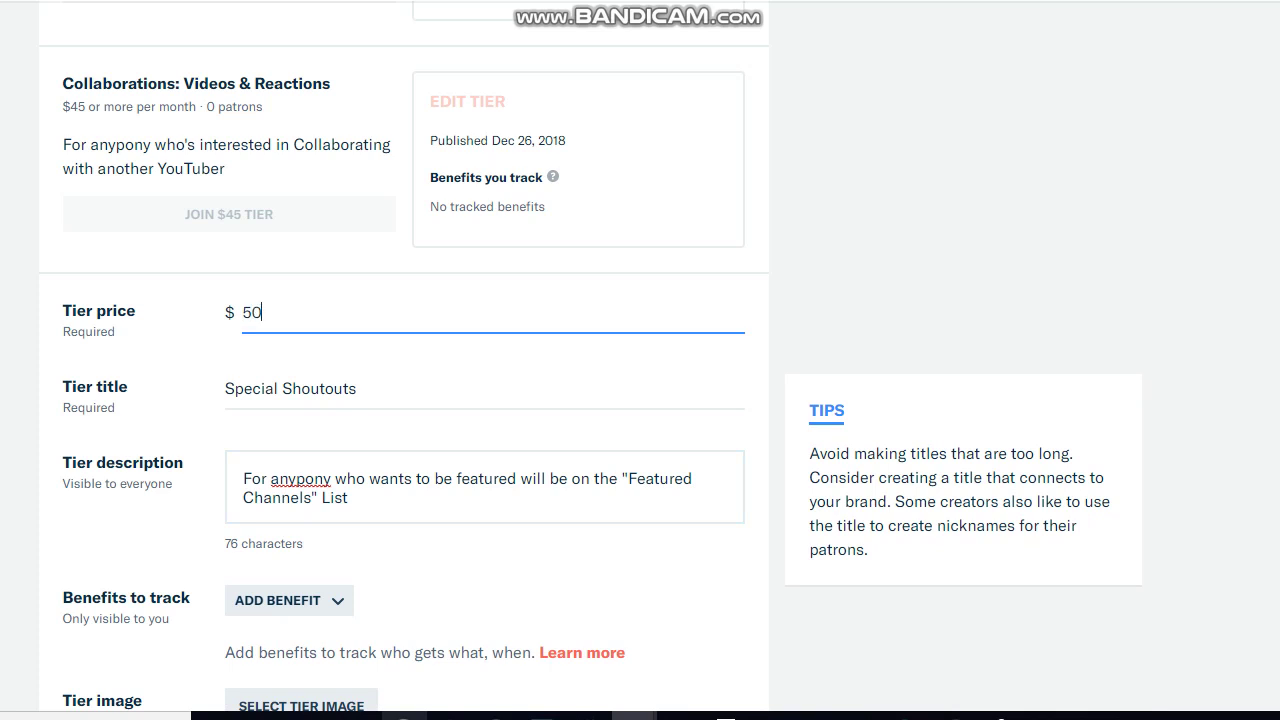
scroll(640, 400, down, 2)
scroll(400, 400, down, 2)
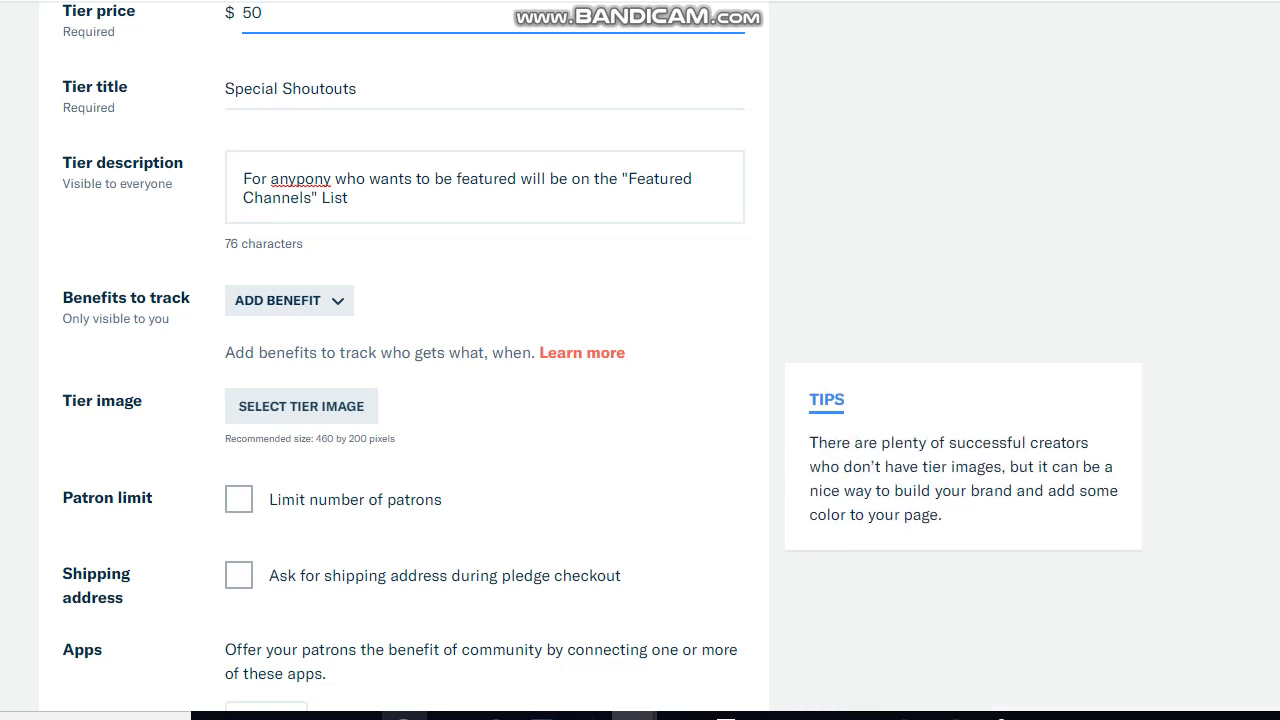
scroll(640, 400, down, 1)
scroll(400, 360, down, 1)
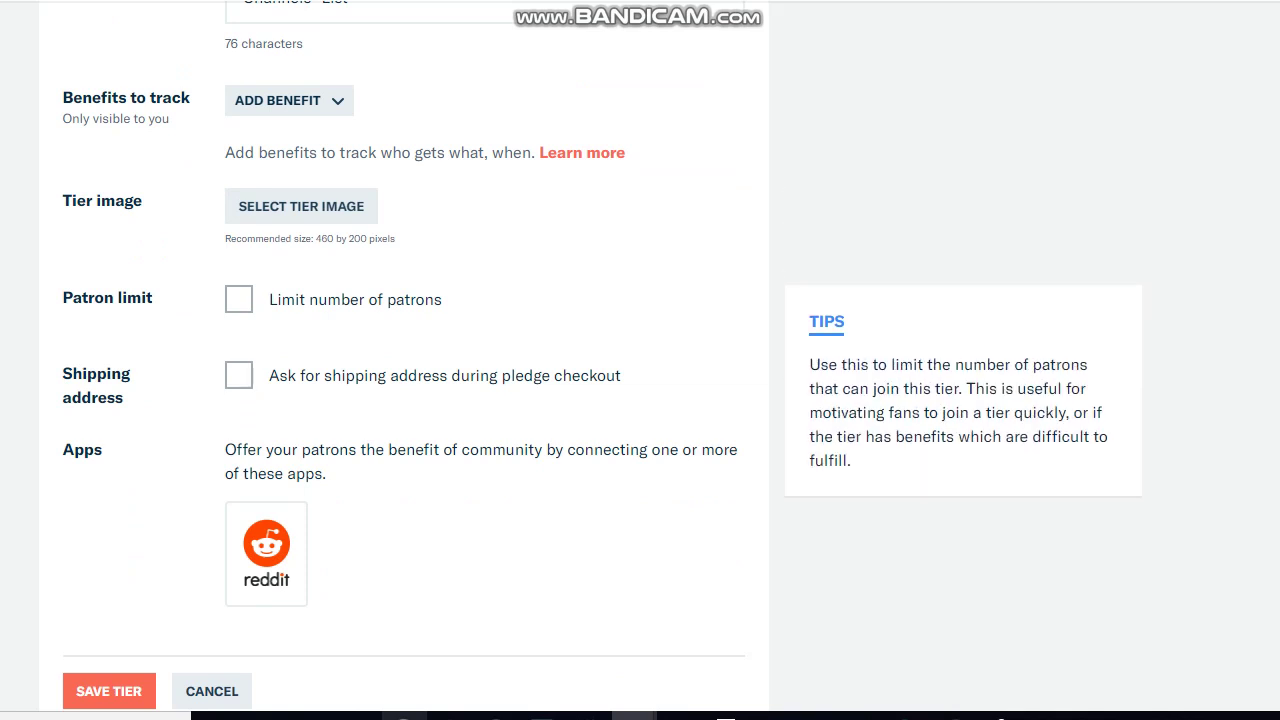
scroll(640, 360, down, 3)
click(109, 391)
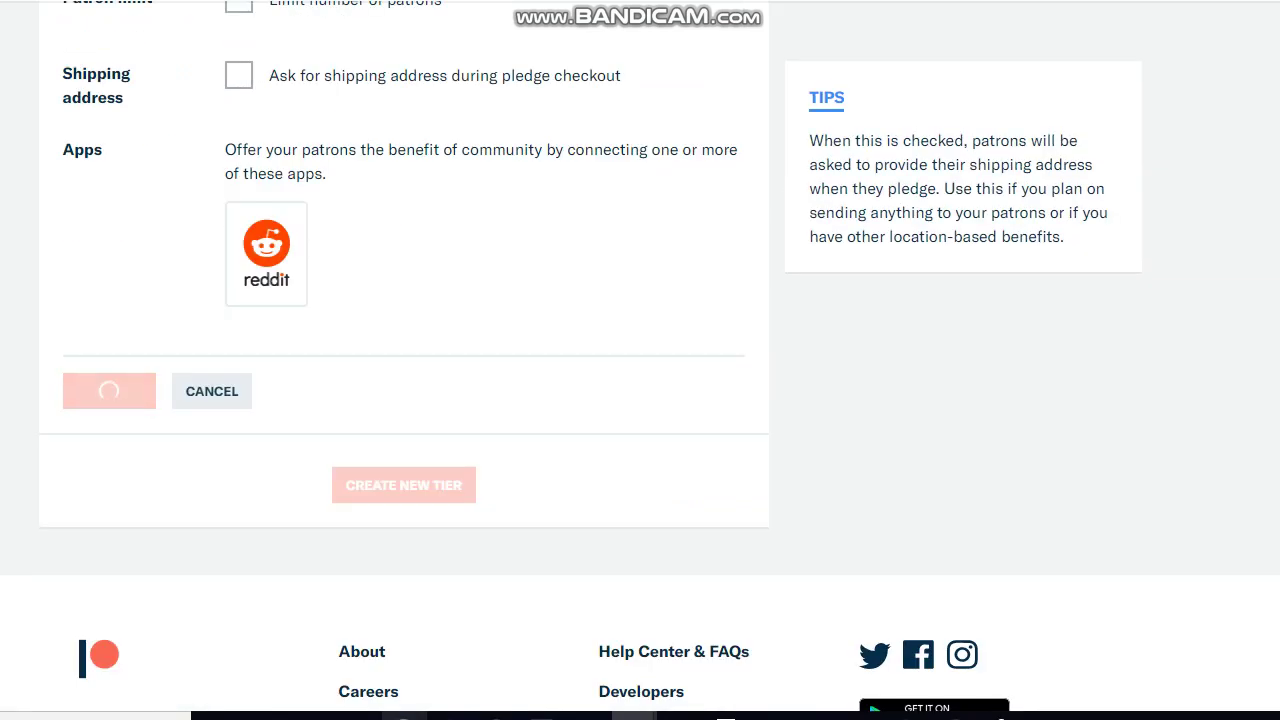
Review the full list of saved tiers, and decline the Bandicam purchase prompt.
scroll(640, 360, up, 10)
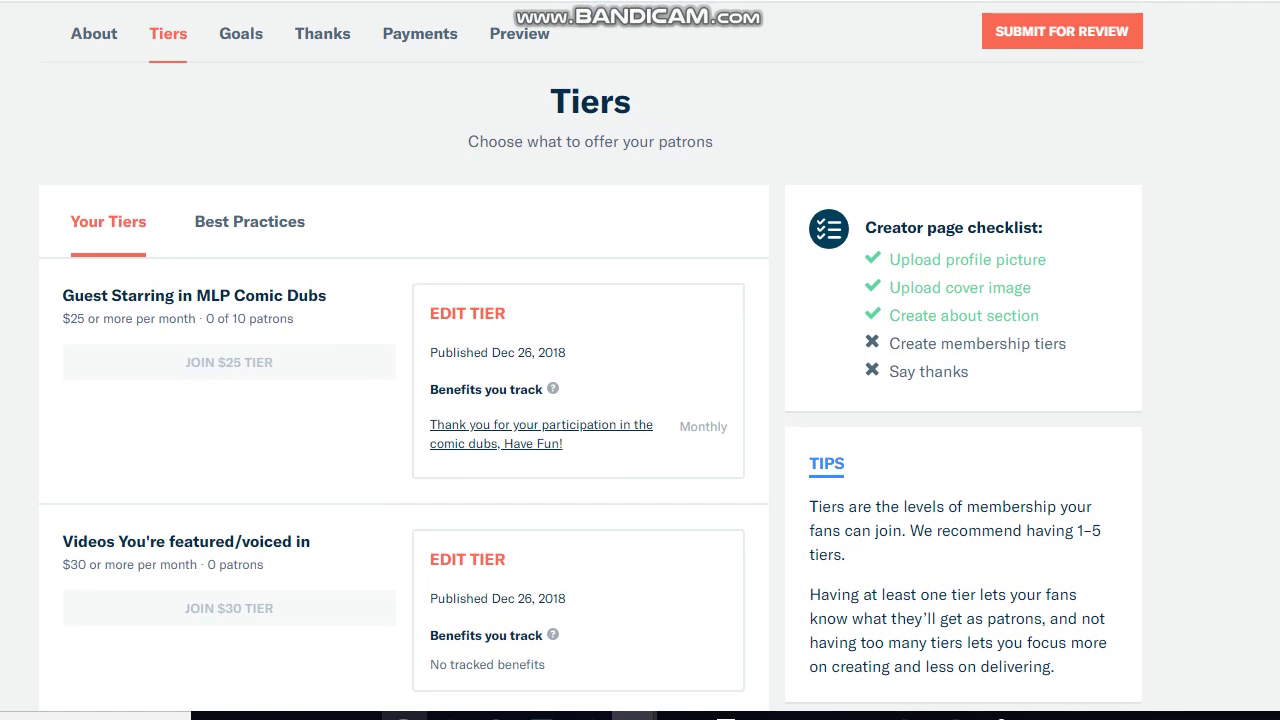
scroll(590, 400, down, 2)
scroll(590, 360, down, 6)
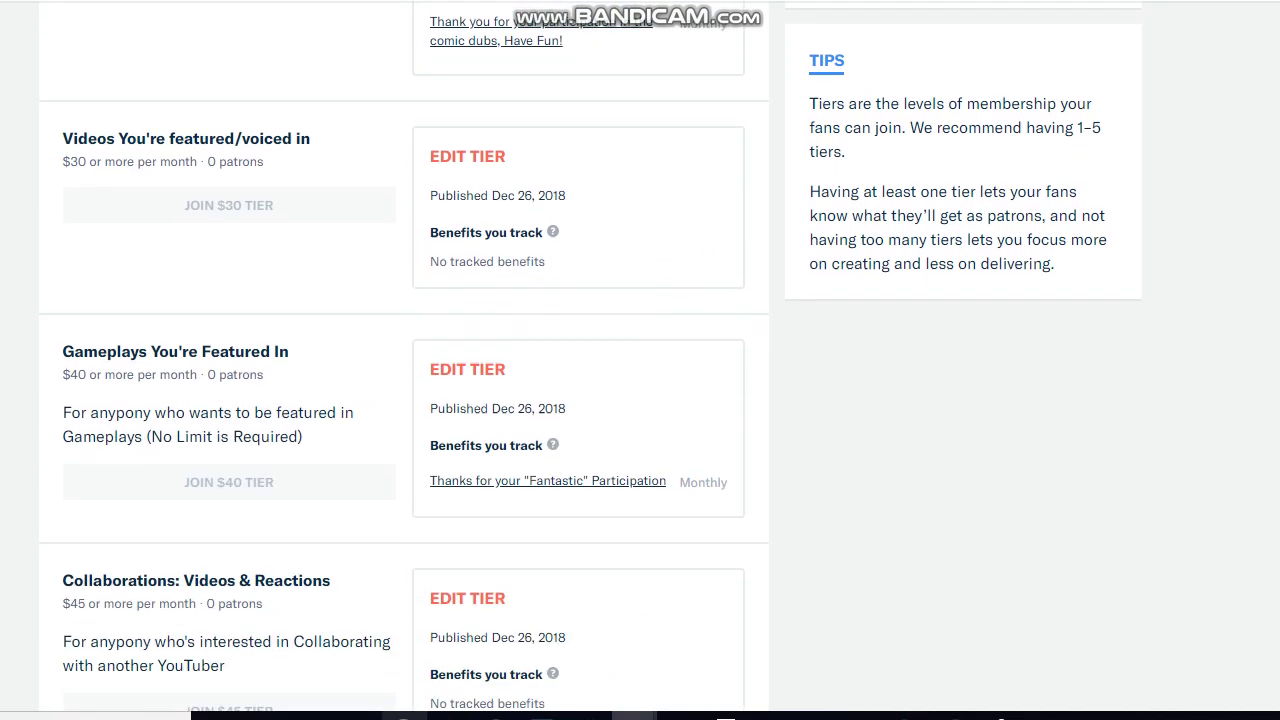
scroll(640, 360, down, 1)
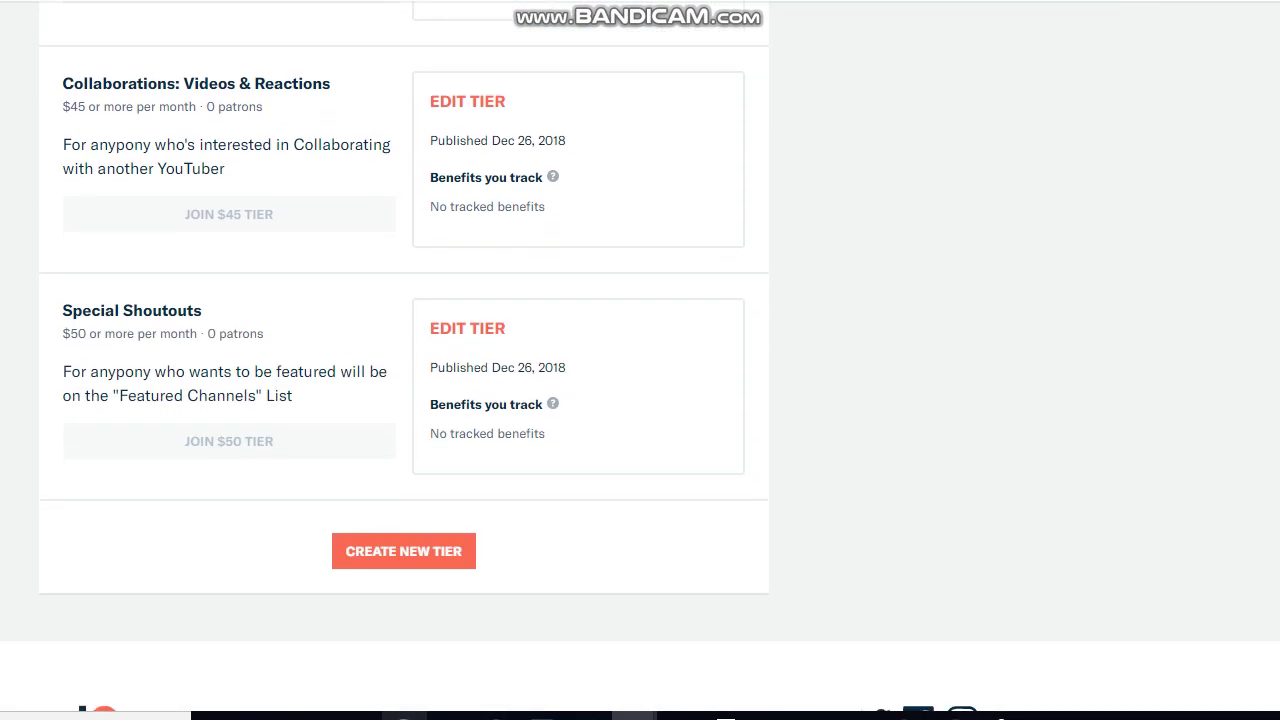
scroll(640, 360, up, 7)
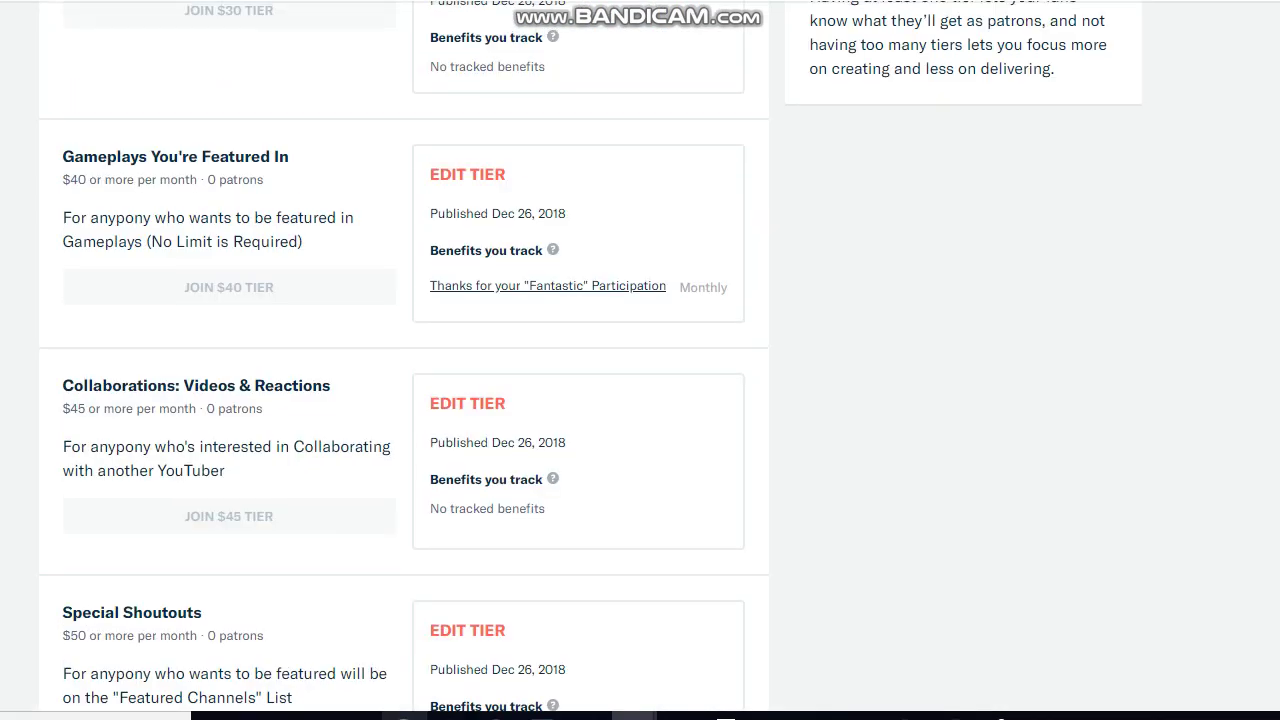
scroll(590, 360, up, 2)
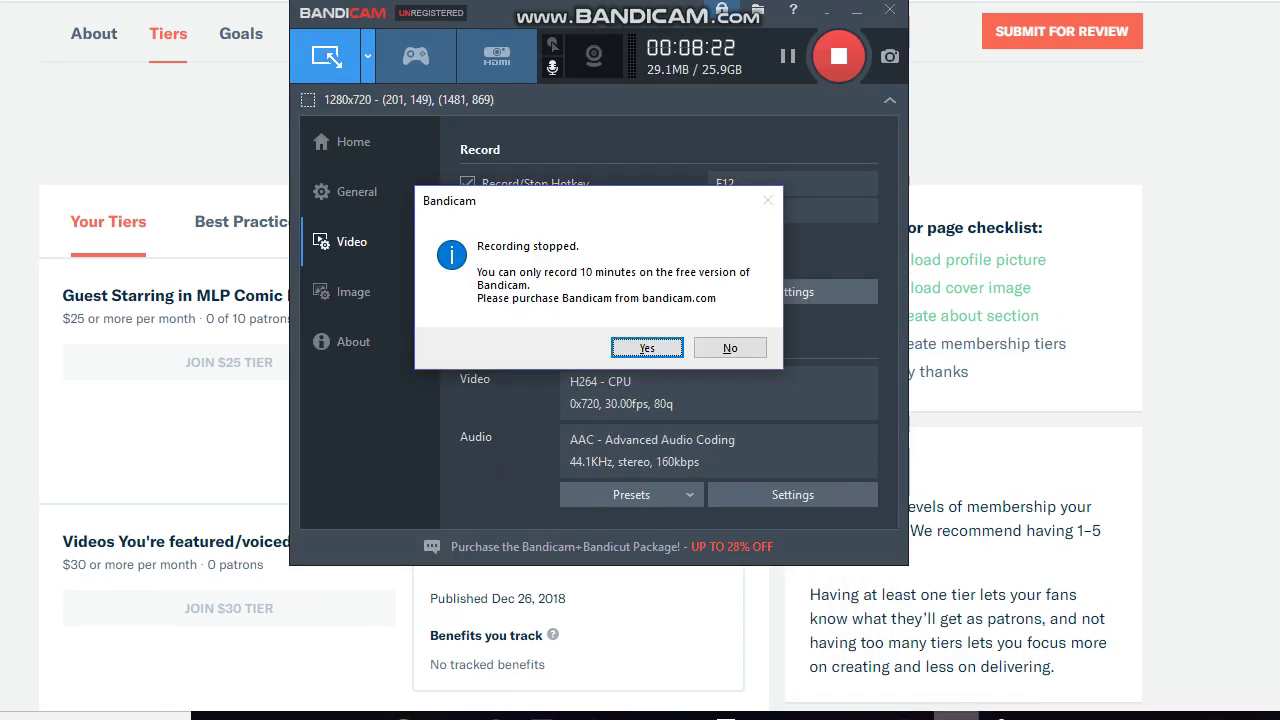
key(n)
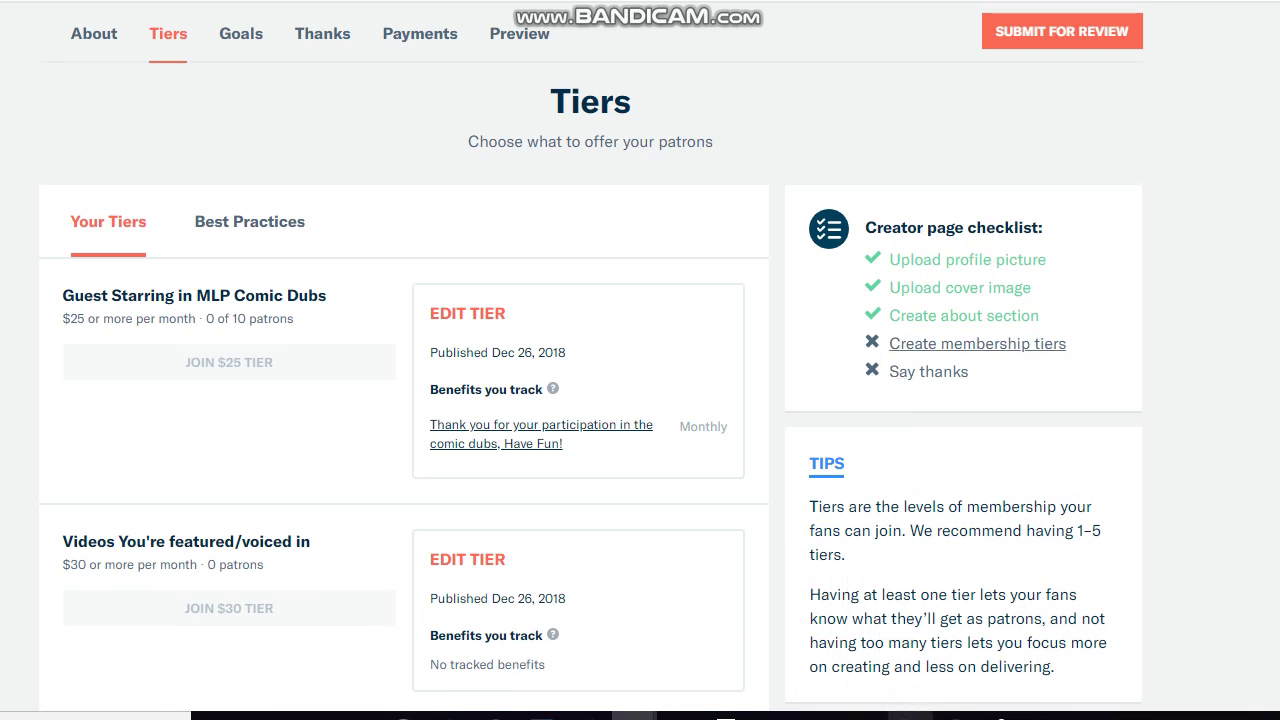
Open the Say thanks item of the creator page checklist and begin the patron message with "Thanks for your participation and".
click(977, 343)
click(928, 371)
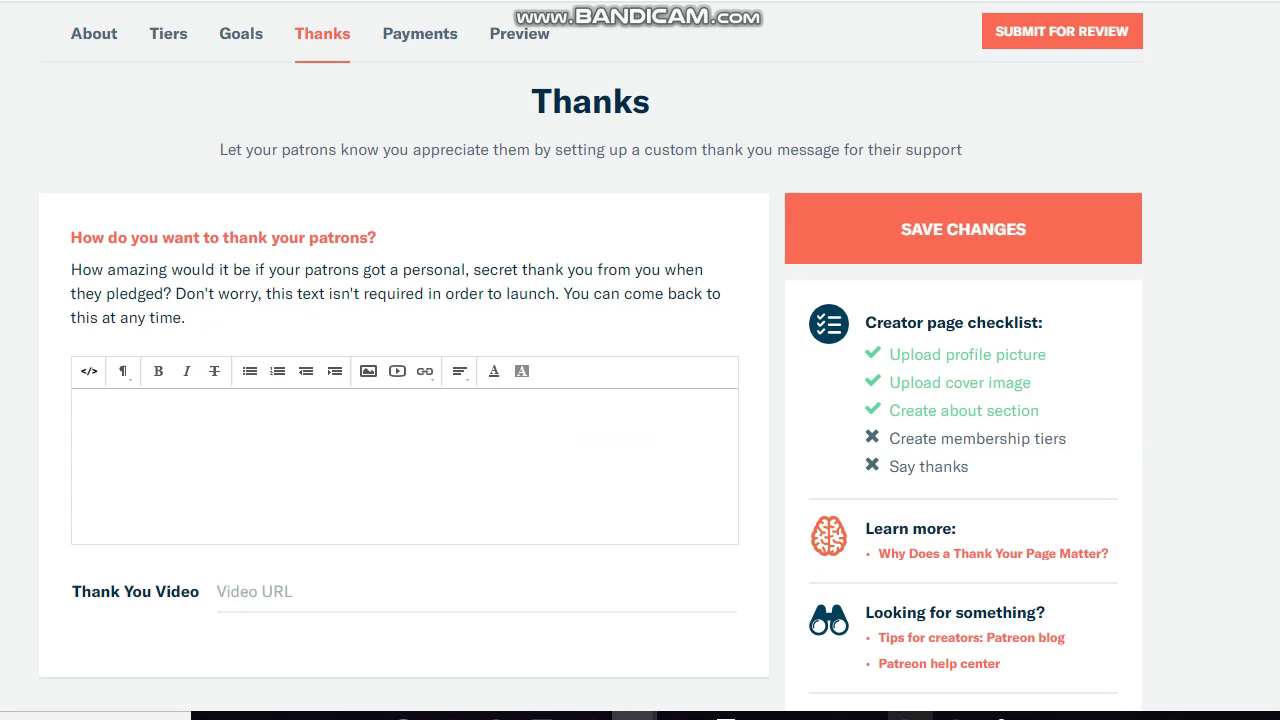
text(Thanks fo)
text(r your partici)
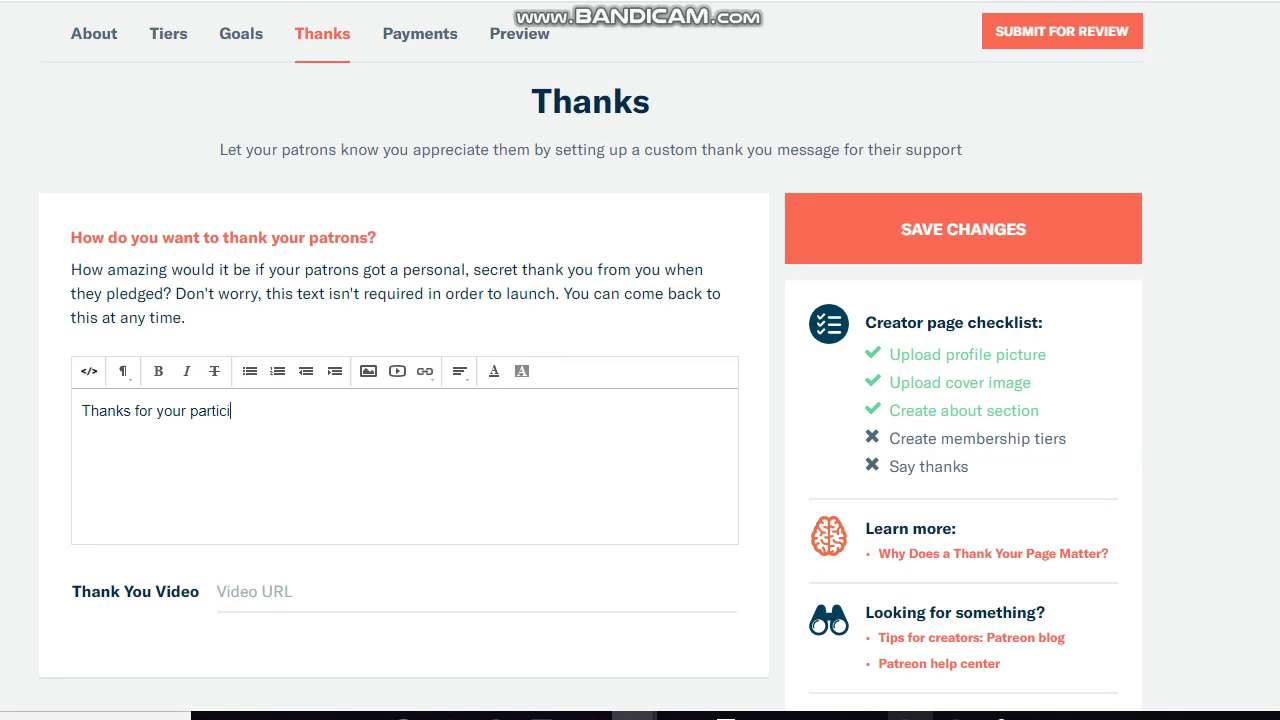
text(pation)
text(and)
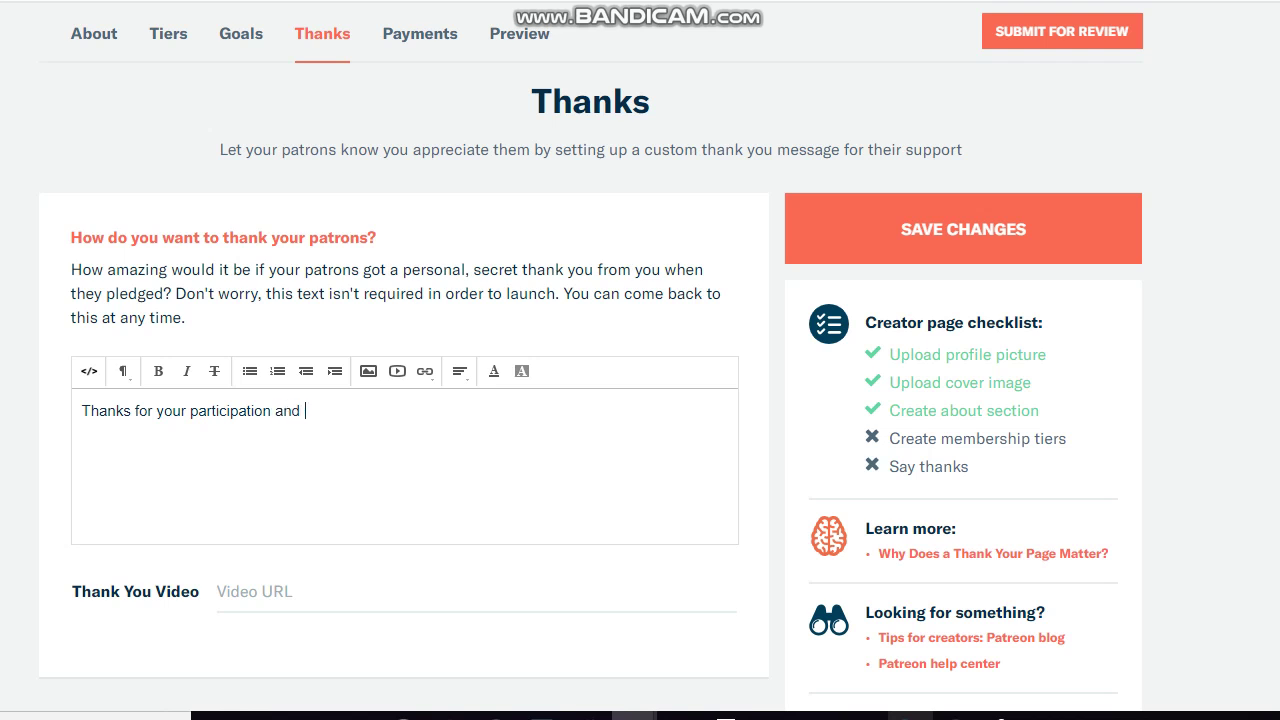